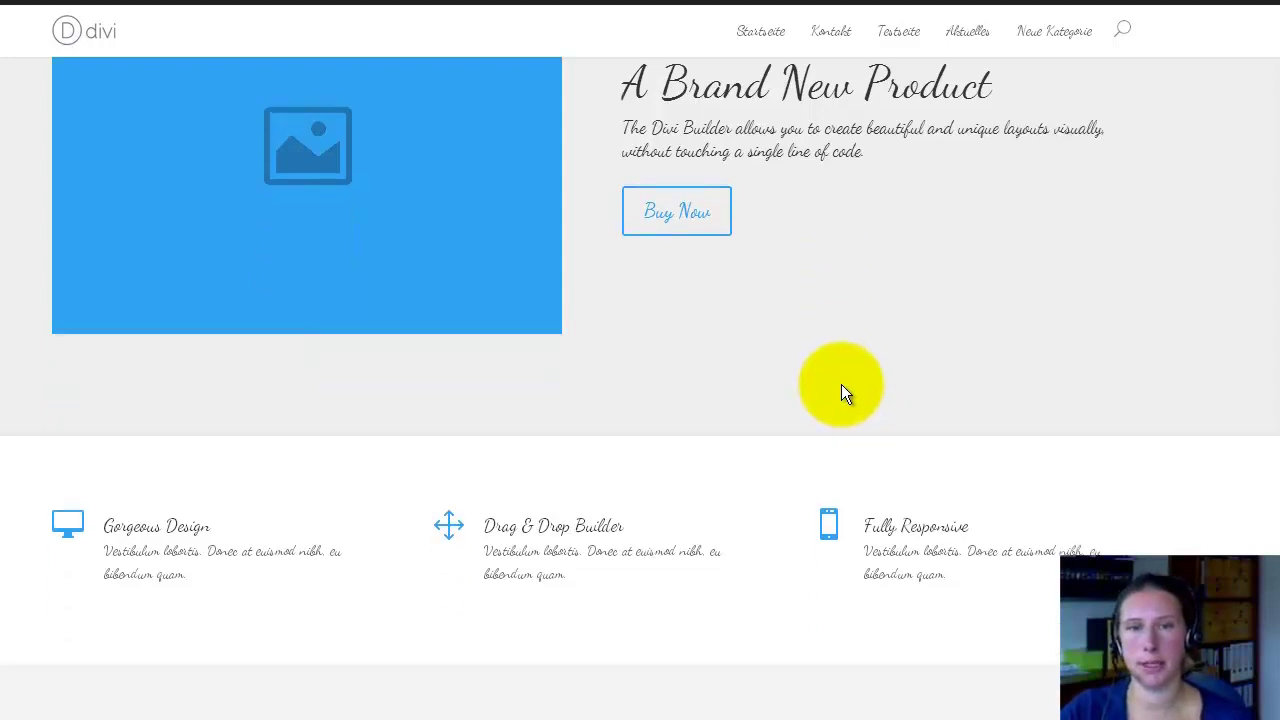
# - Load the predefined Landing Page layout into the Startseite page, replacing its existing content
pyautogui.scroll(-2, 817, 353)
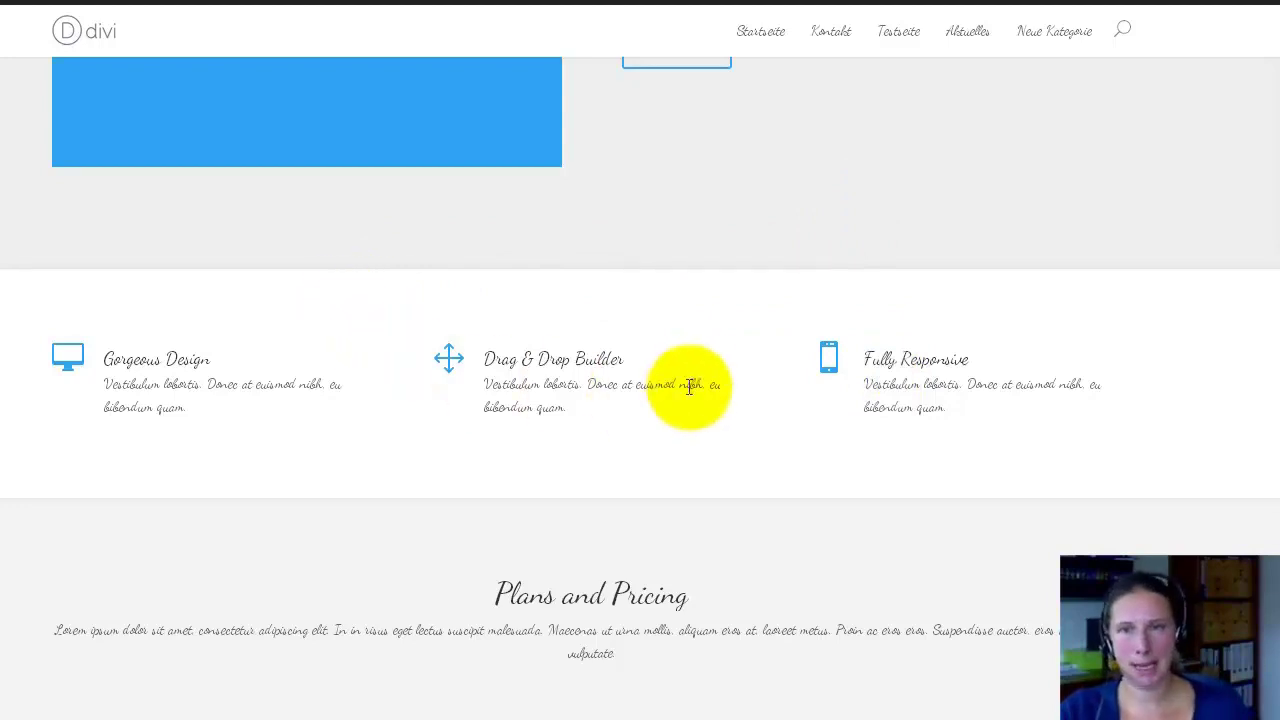
pyautogui.scroll(3, 630, 410)
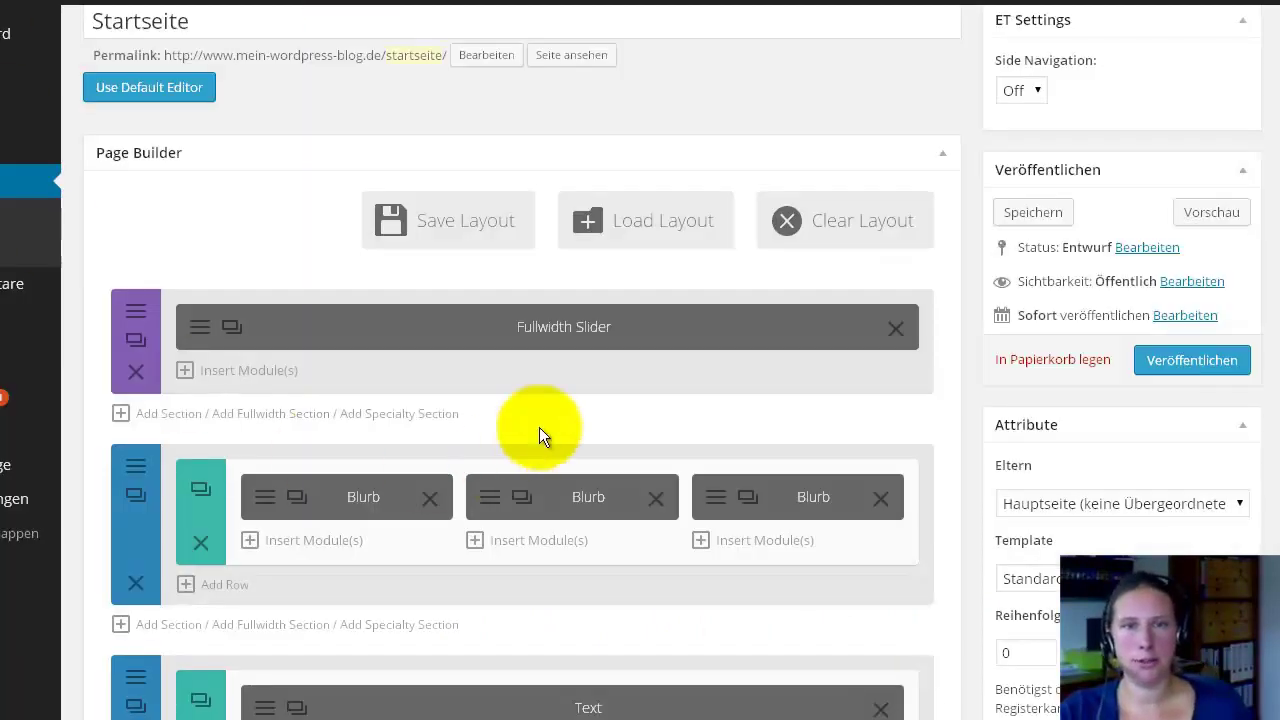
pyautogui.click(620, 229)
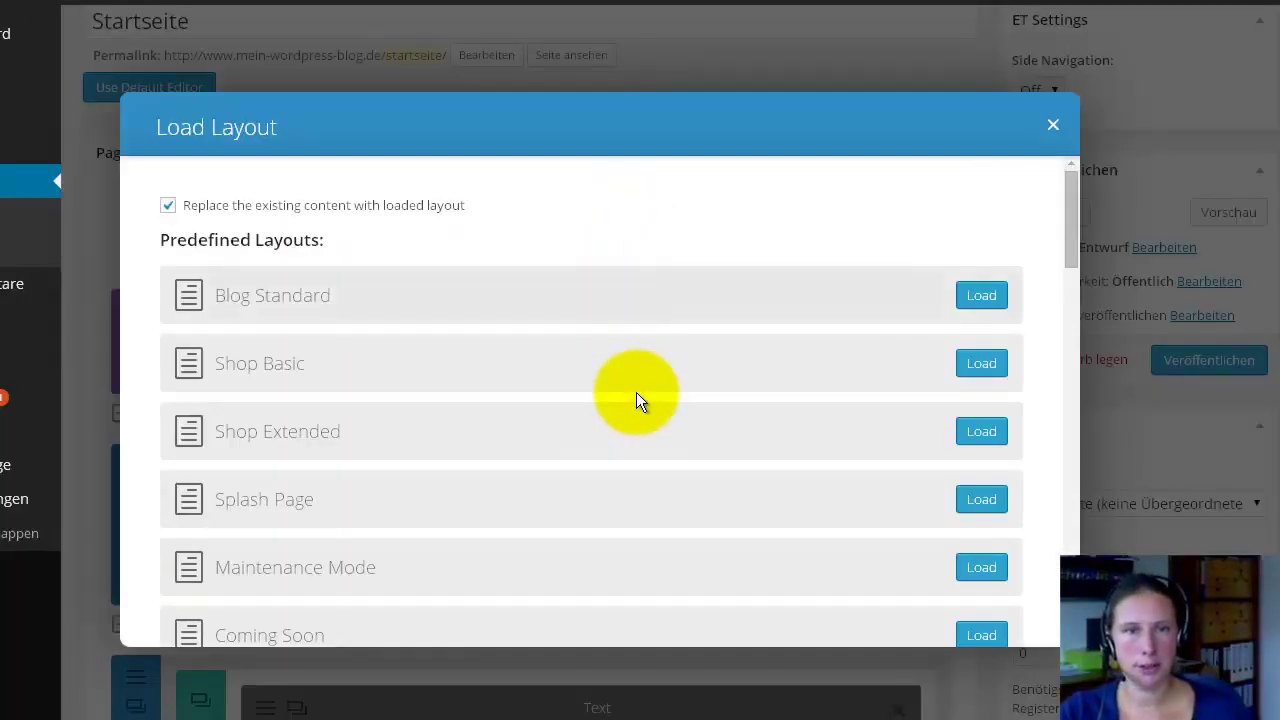
pyautogui.scroll(-5, 637, 392)
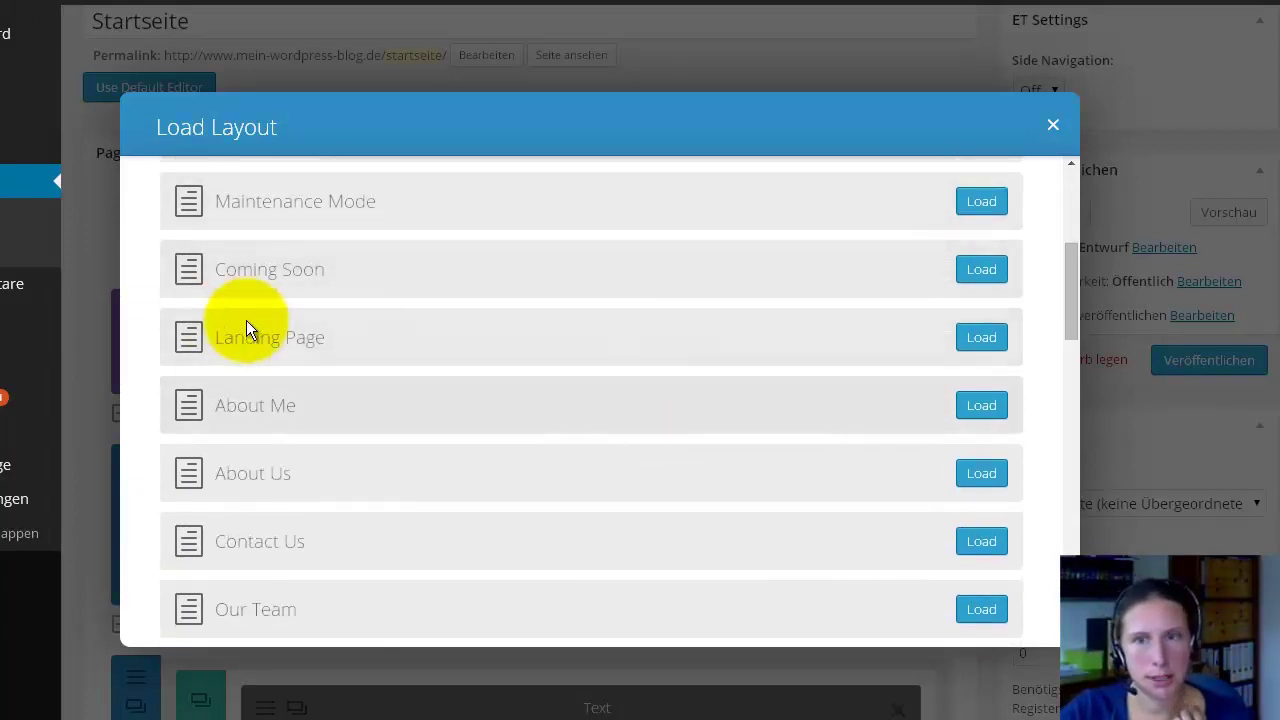
pyautogui.click(982, 337)
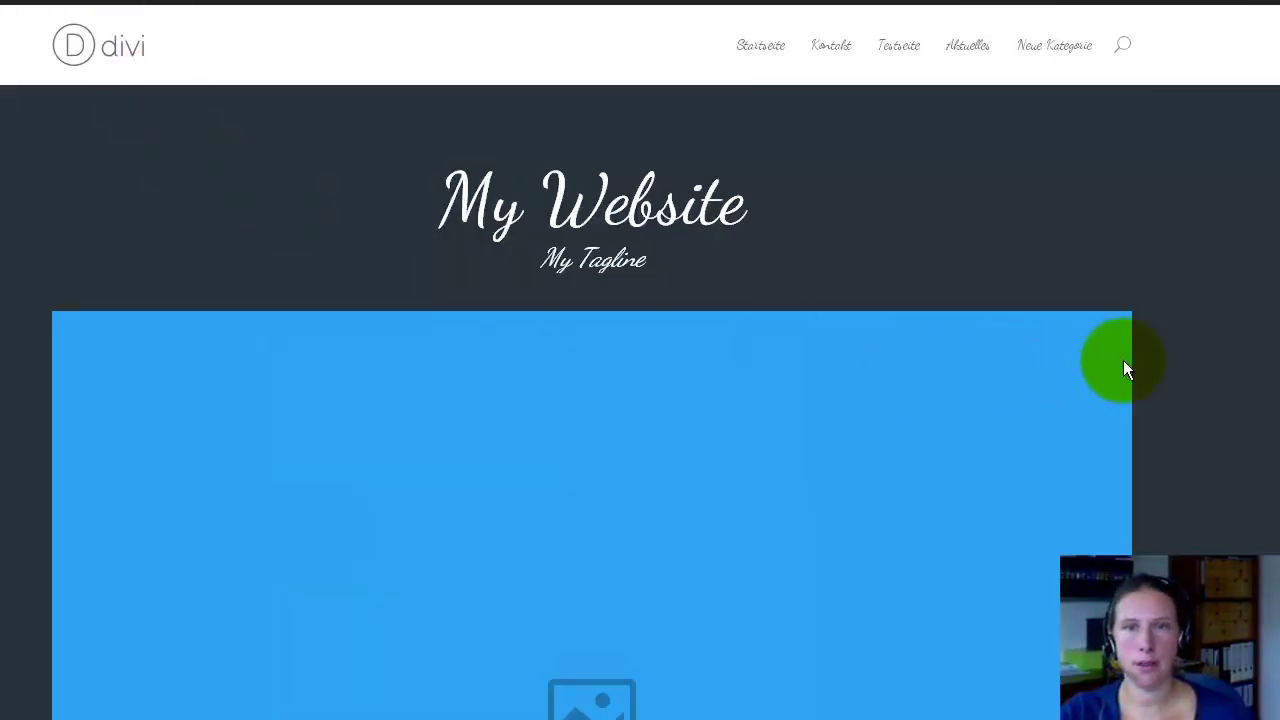
# - Examine the preview of the Startseite page with the Landing Page layout, from the title header through the image sections
pyautogui.scroll(-4, 1123, 360)
pyautogui.scroll(-5, 1135, 355)
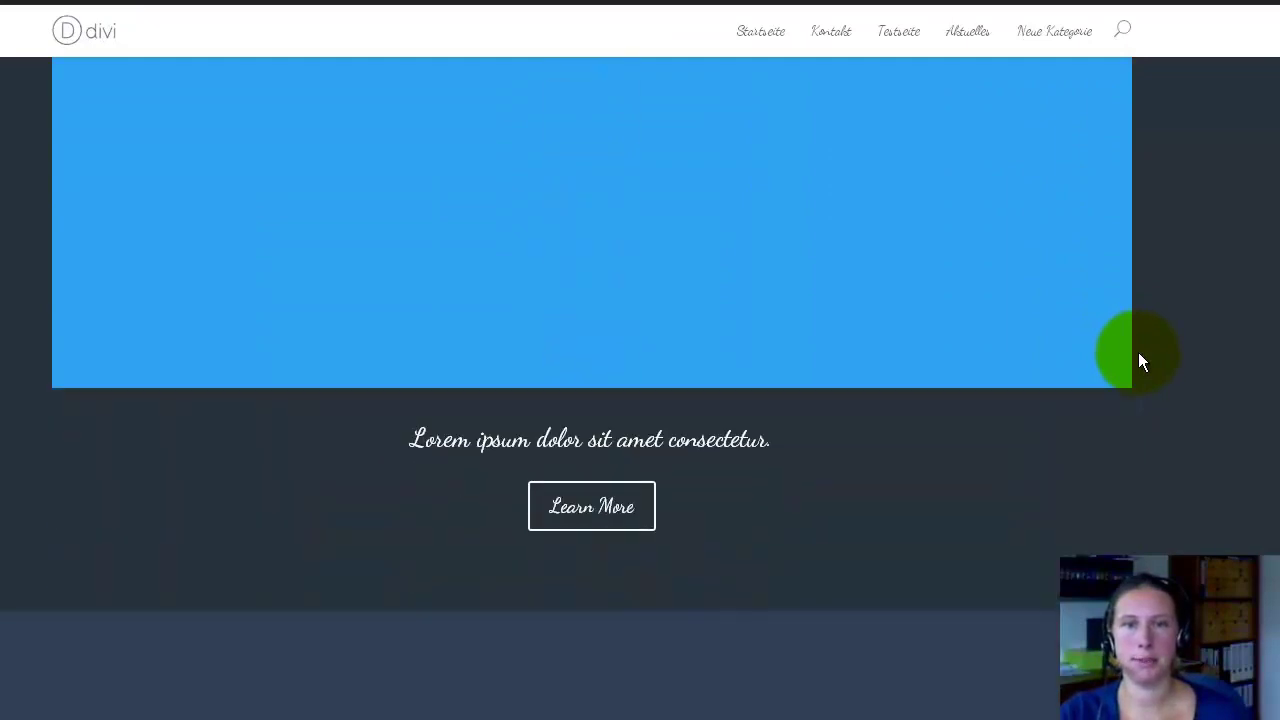
pyautogui.scroll(-2, 1138, 358)
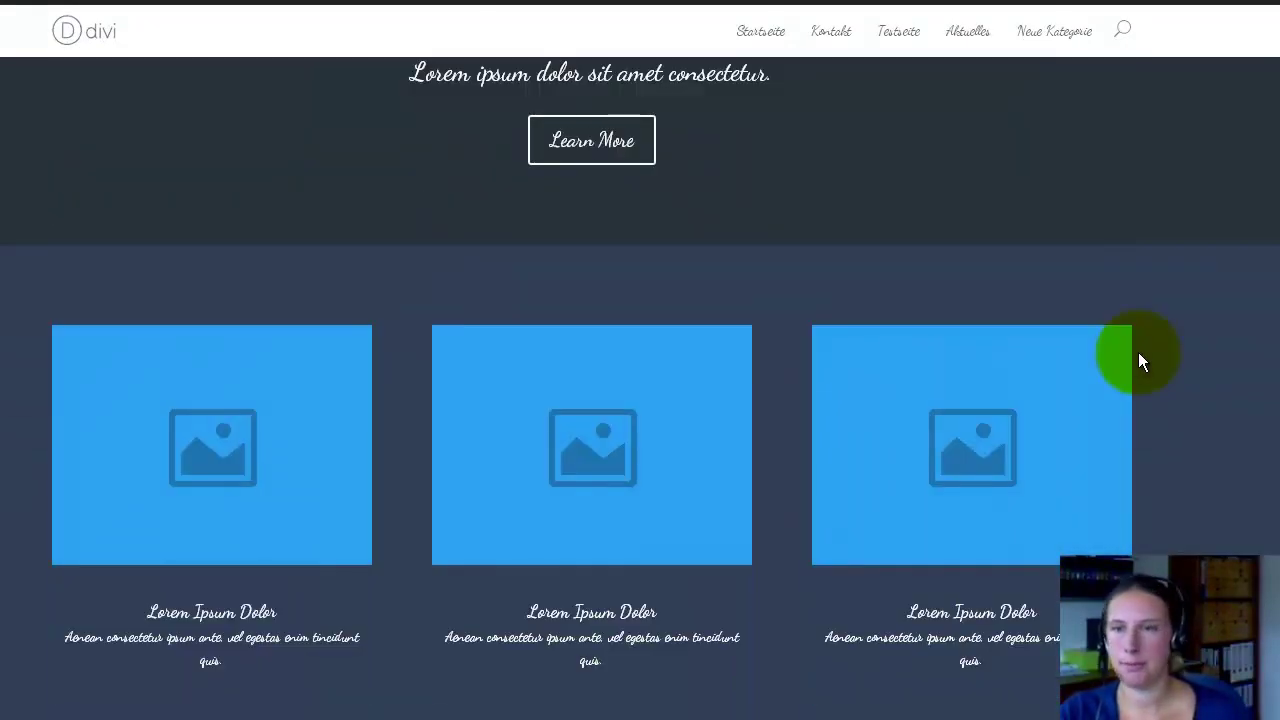
pyautogui.scroll(-2, 1142, 352)
pyautogui.scroll(3, 1144, 352)
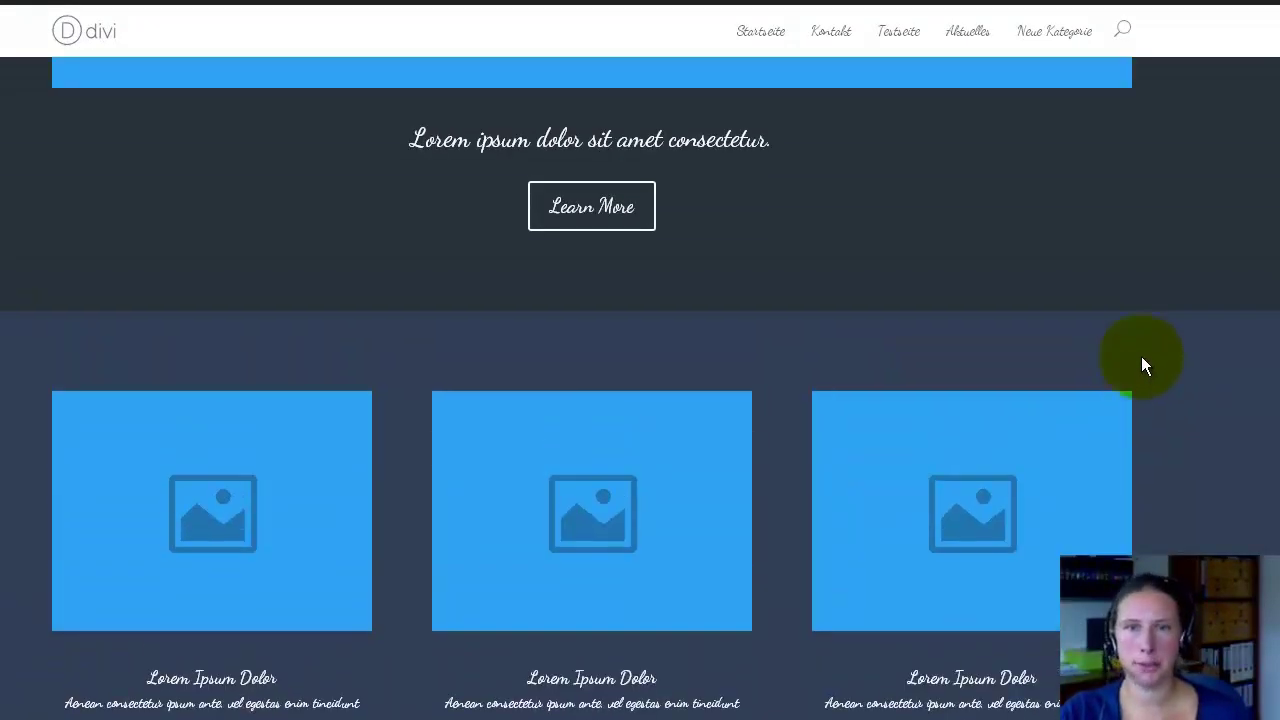
pyautogui.scroll(10, 1141, 352)
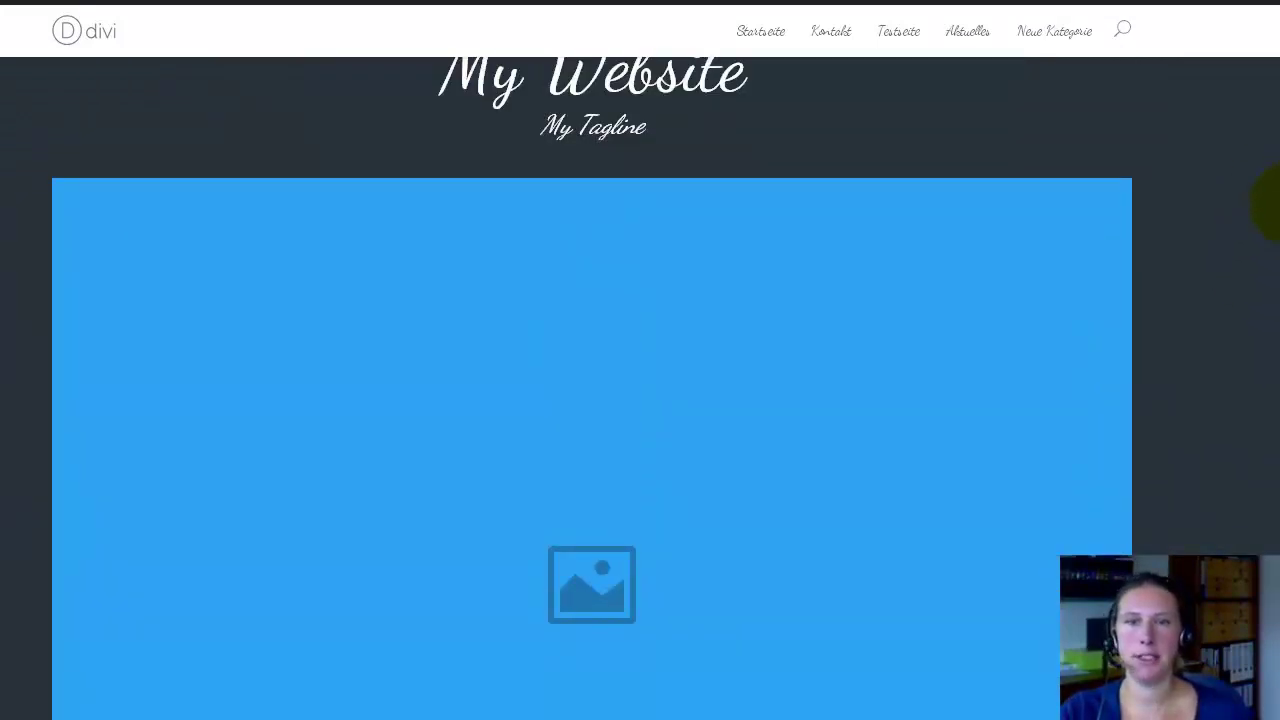
pyautogui.scroll(-10, 1268, 205)
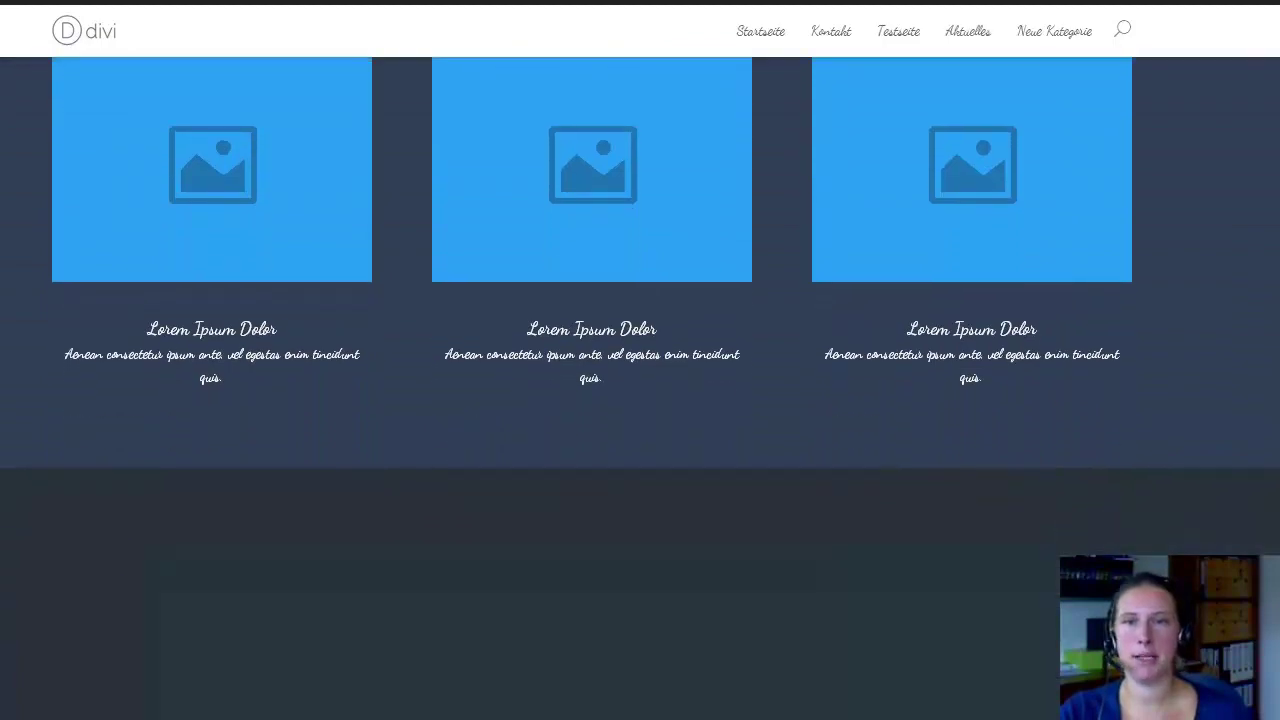
pyautogui.scroll(-6, 640, 360)
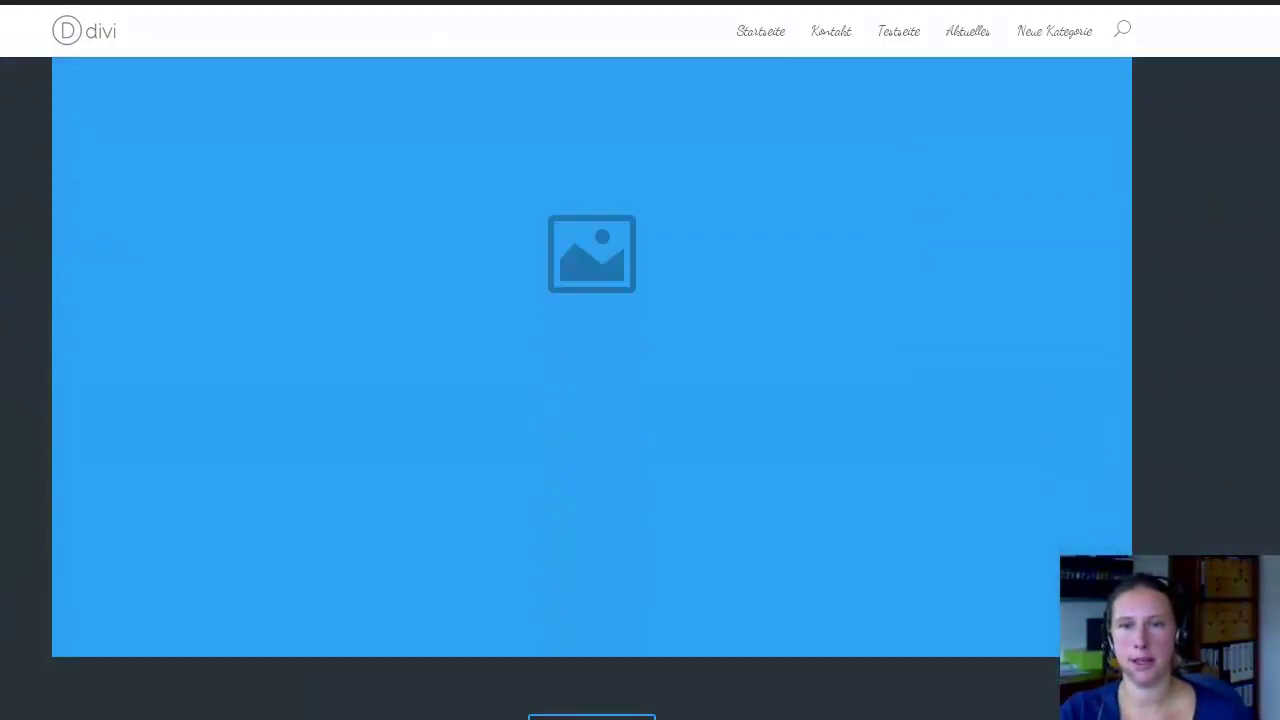
pyautogui.scroll(10, 1014, 14)
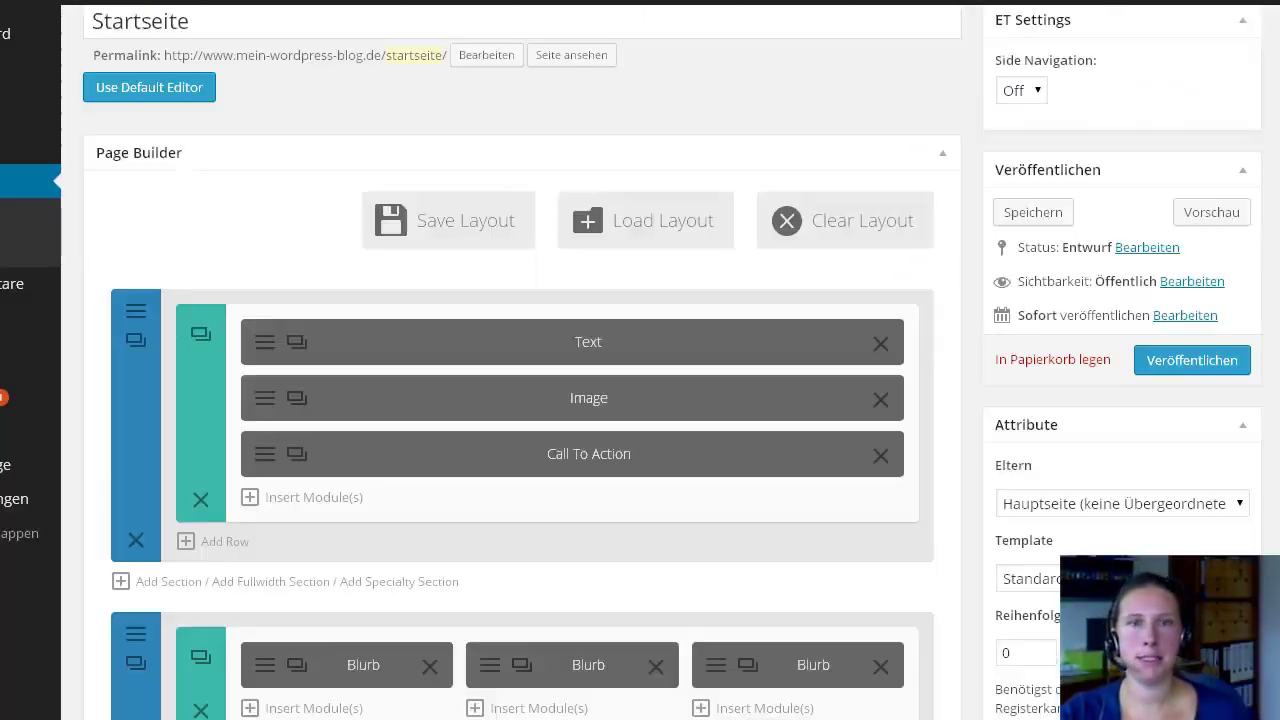
# - Look through the predefined layouts offered for the page, from Blog Standard to Portfolio Fullwidth Grid, without loading one
pyautogui.click(633, 222)
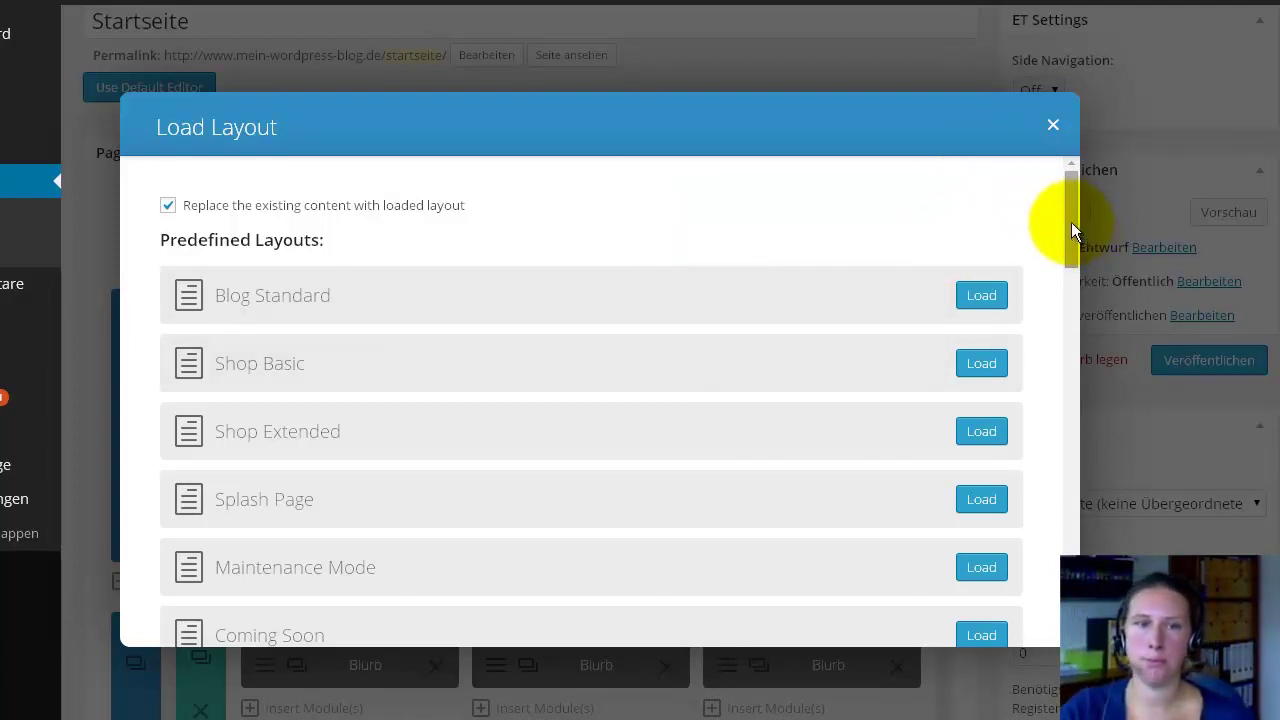
pyautogui.scroll(-2, 1071, 243)
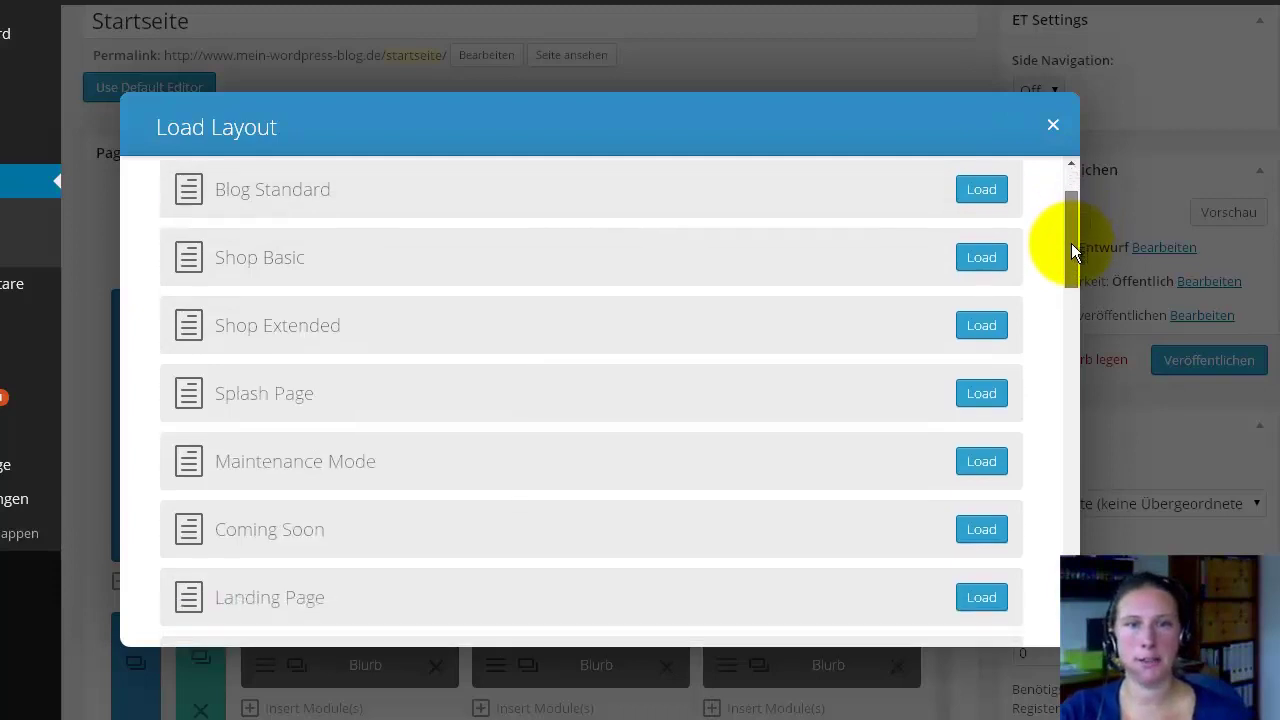
pyautogui.scroll(-1, 1077, 279)
pyautogui.moveTo(1077, 279); pyautogui.dragTo(1069, 247)
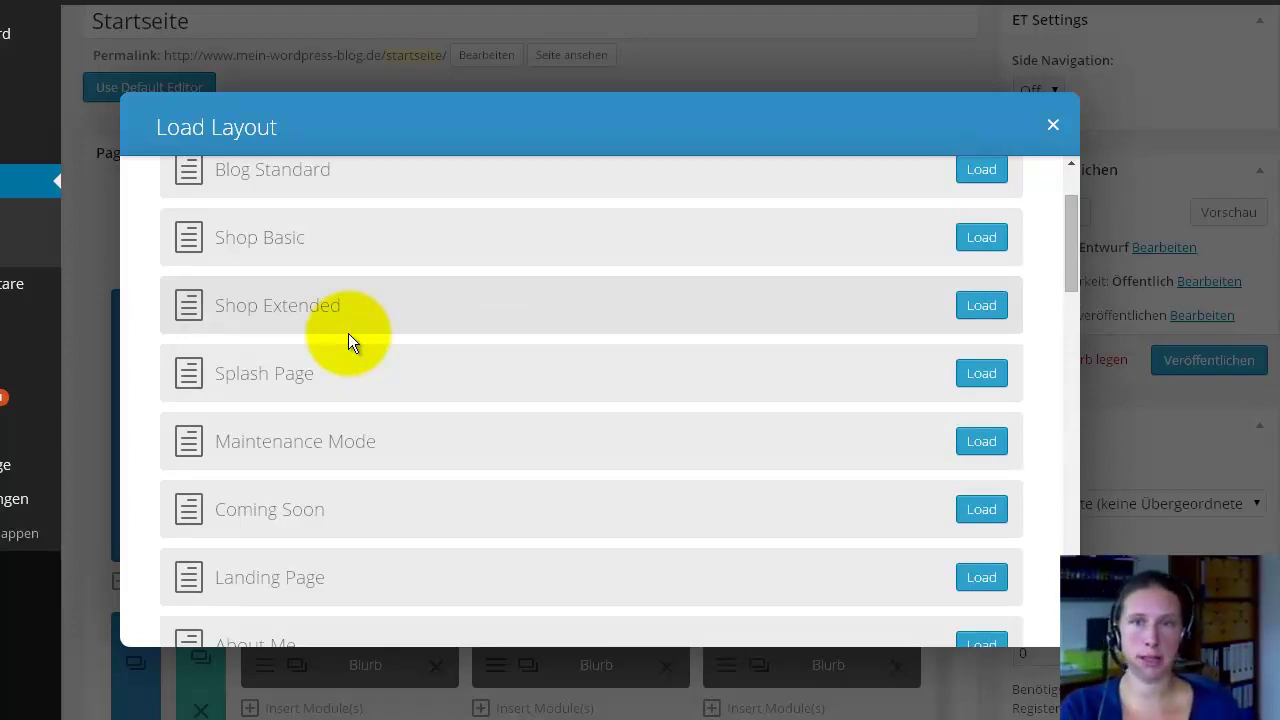
pyautogui.scroll(-3, 578, 359)
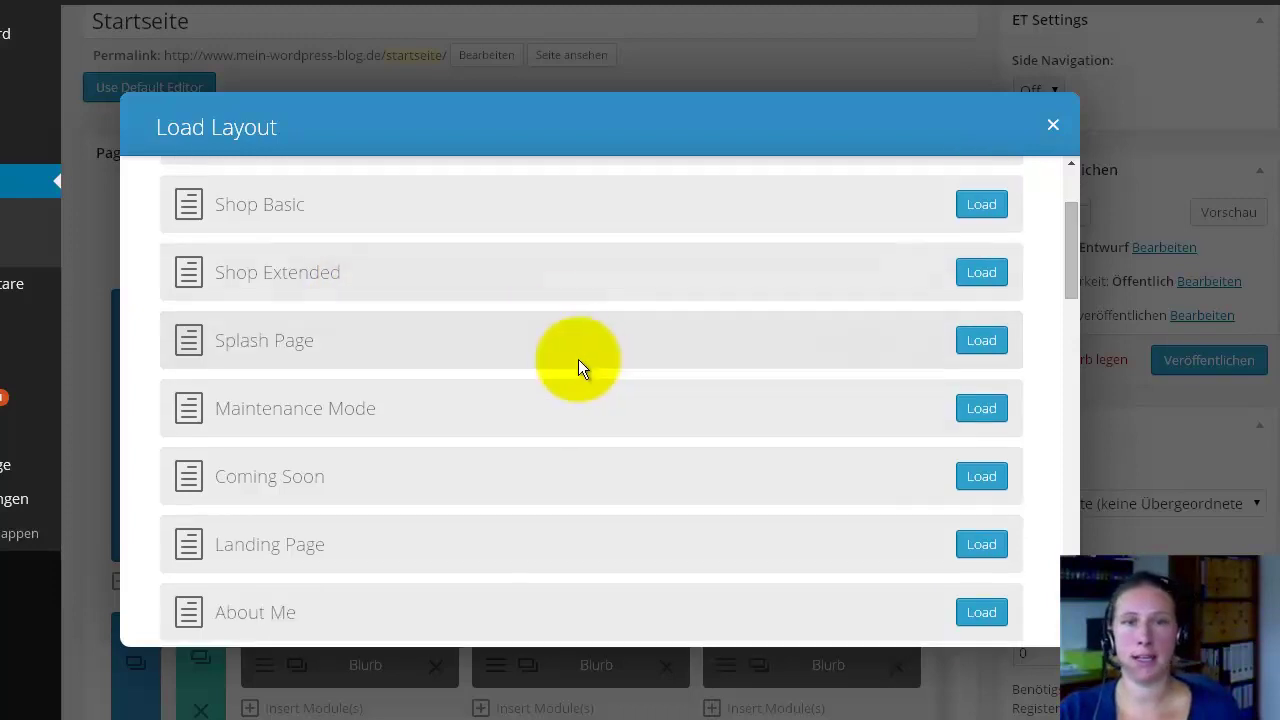
pyautogui.scroll(-1, 645, 400)
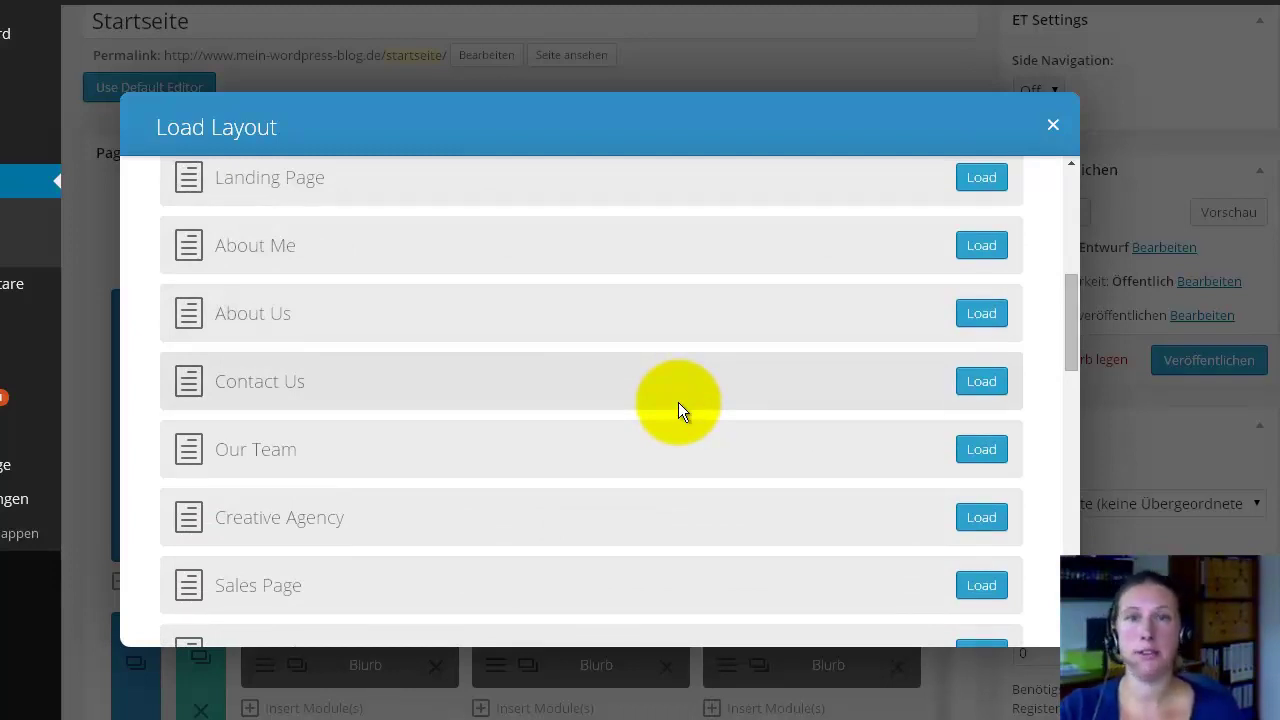
pyautogui.scroll(-1, 716, 364)
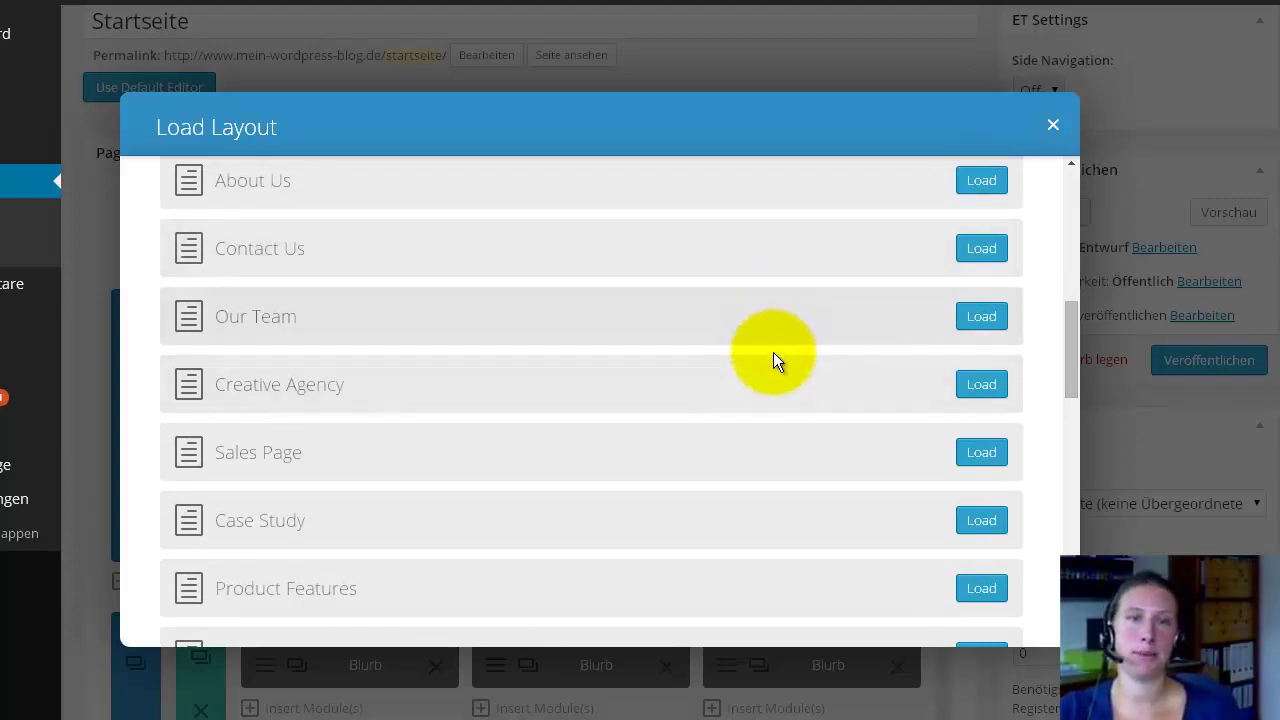
pyautogui.scroll(-2, 773, 352)
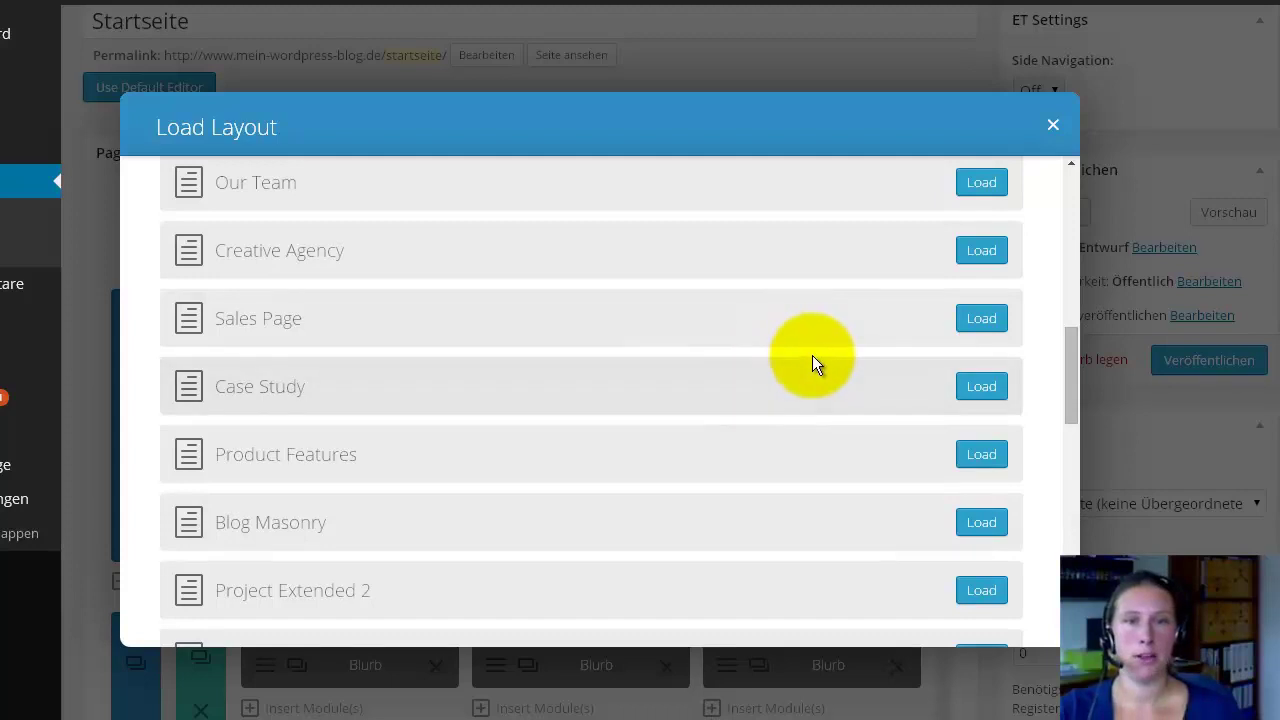
pyautogui.scroll(-3, 450, 435)
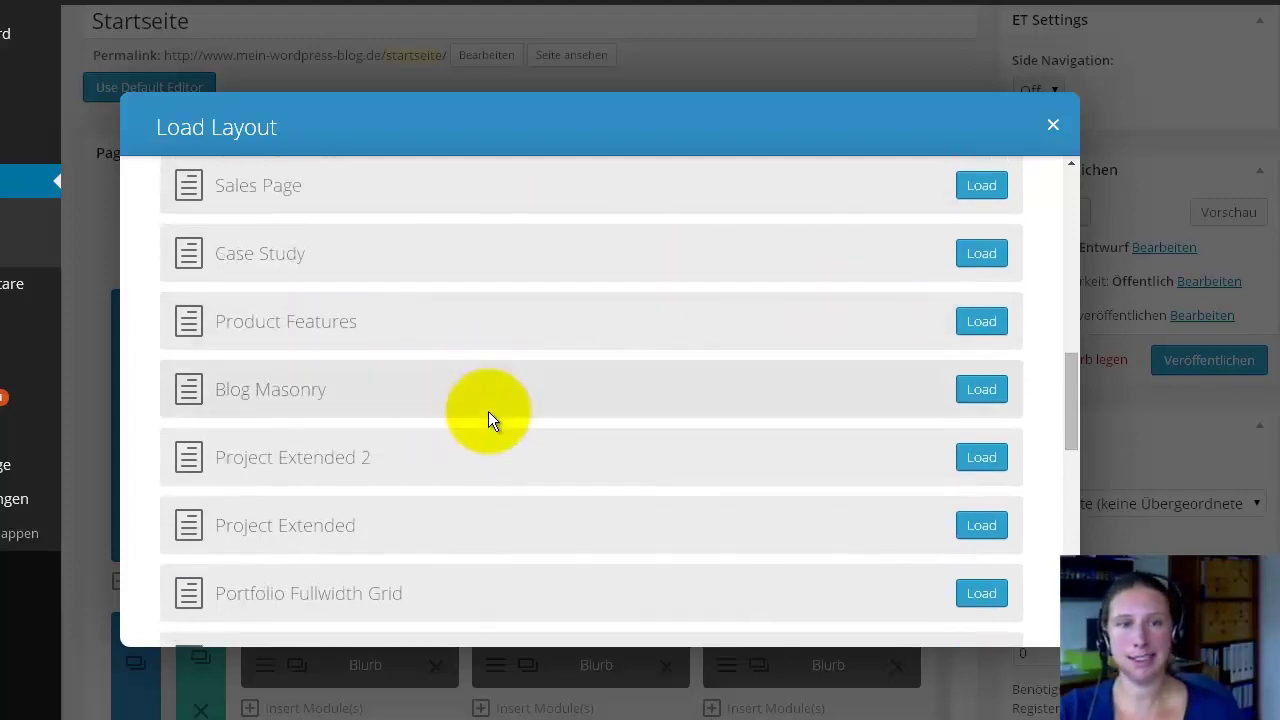
pyautogui.click(1051, 128)
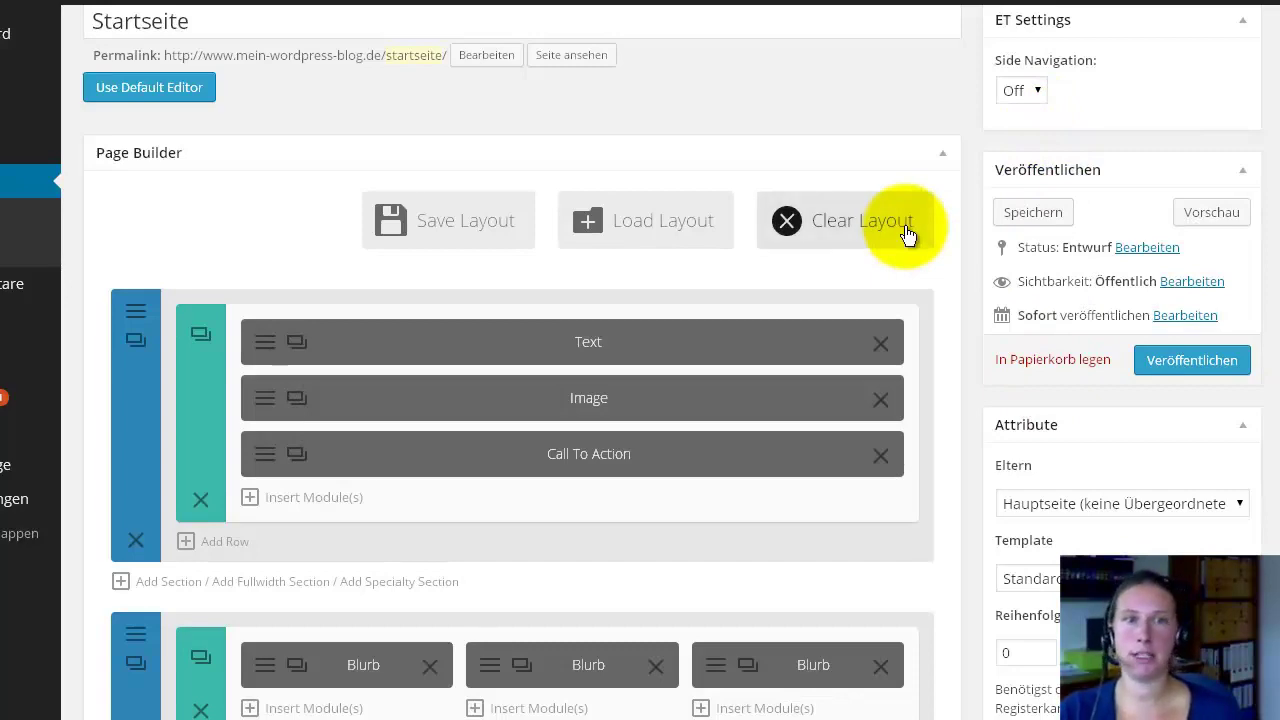
# - Open the Divi Theme Options, leaving the page editor without saving
pyautogui.moveTo(3, 381)
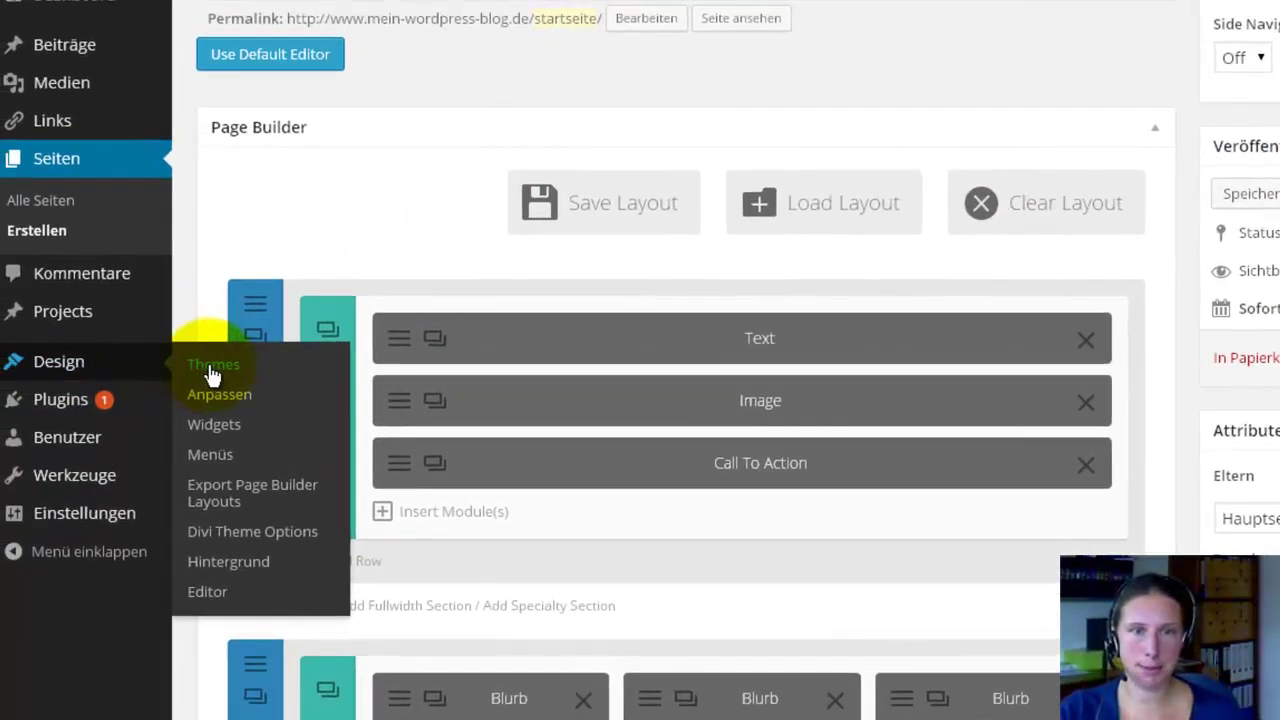
pyautogui.click(277, 543)
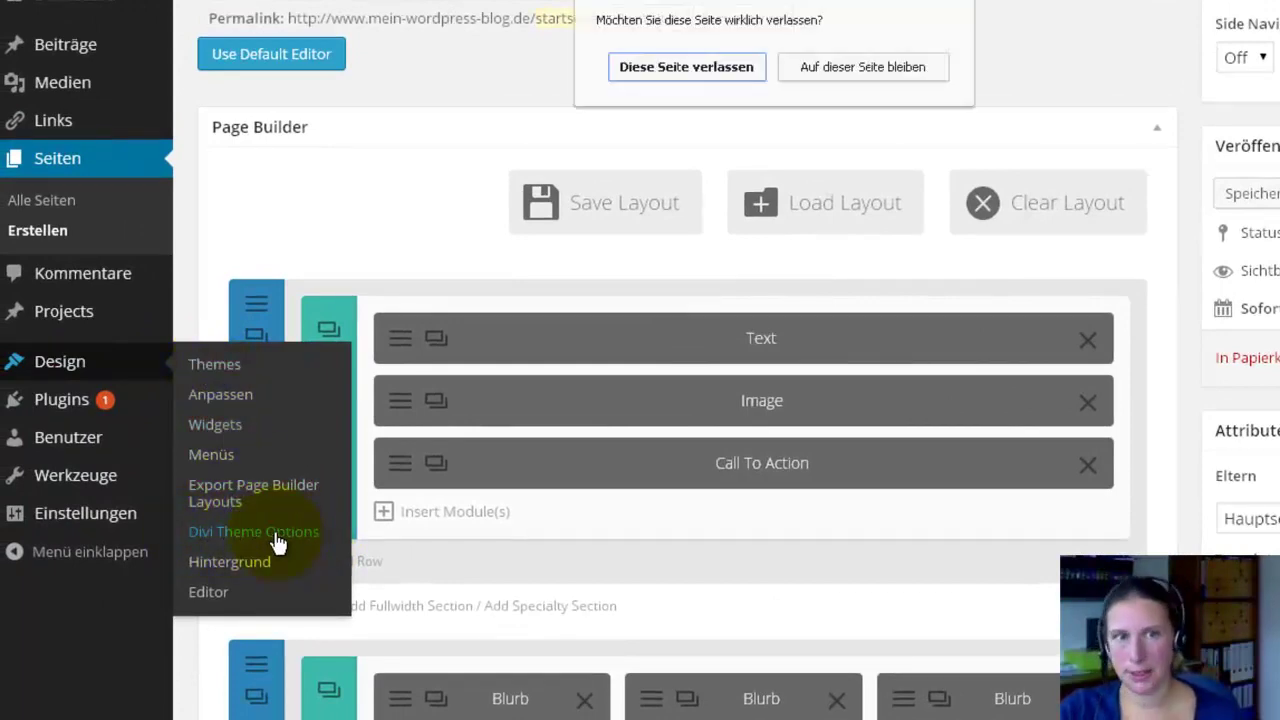
pyautogui.click(702, 65)
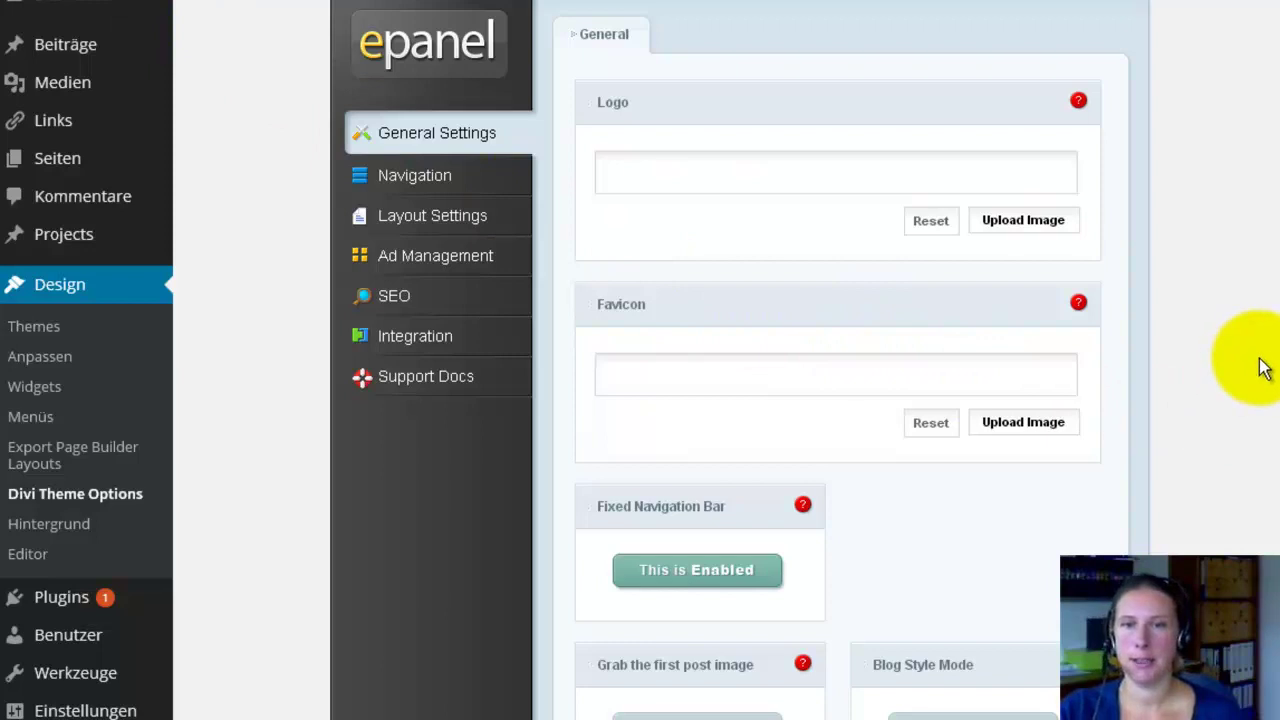
# - Try out the Fixed Navigation Bar switch in the general settings, turning it off and back on
pyautogui.scroll(-3, 1257, 366)
pyautogui.scroll(-3, 694, 400)
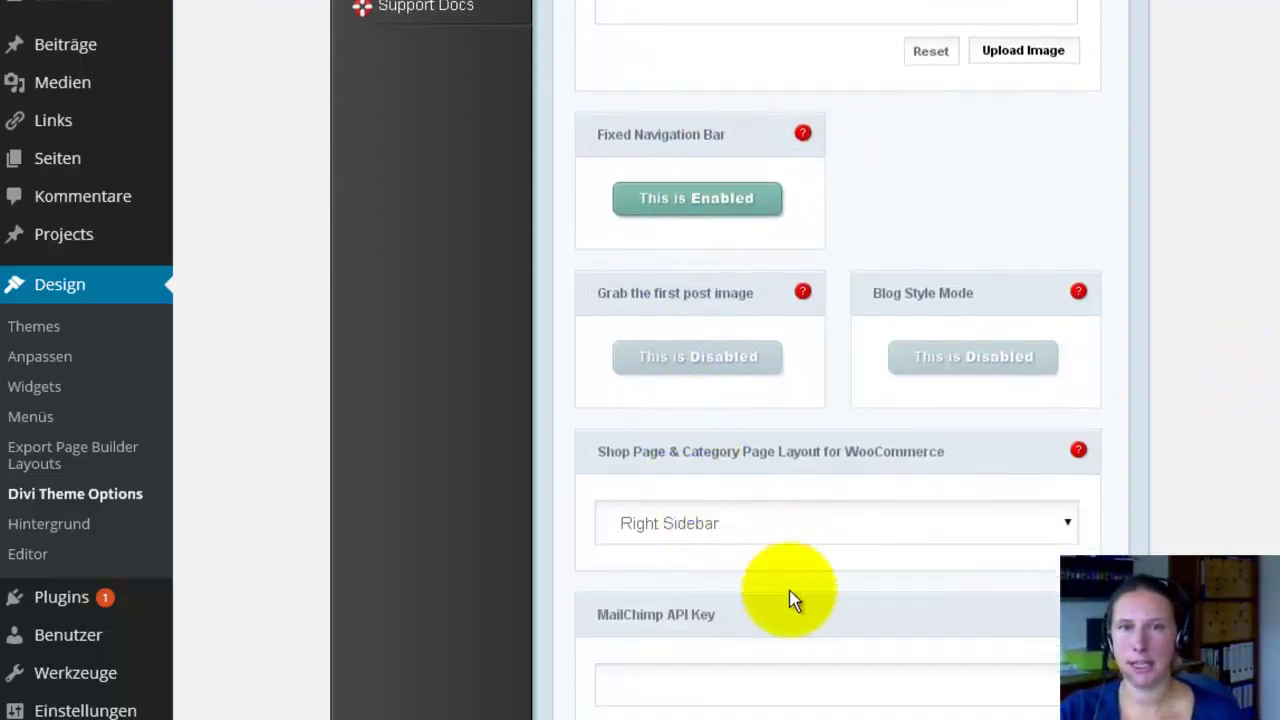
pyautogui.scroll(-2, 1257, 310)
pyautogui.scroll(-1, 1252, 300)
pyautogui.scroll(3, 1249, 288)
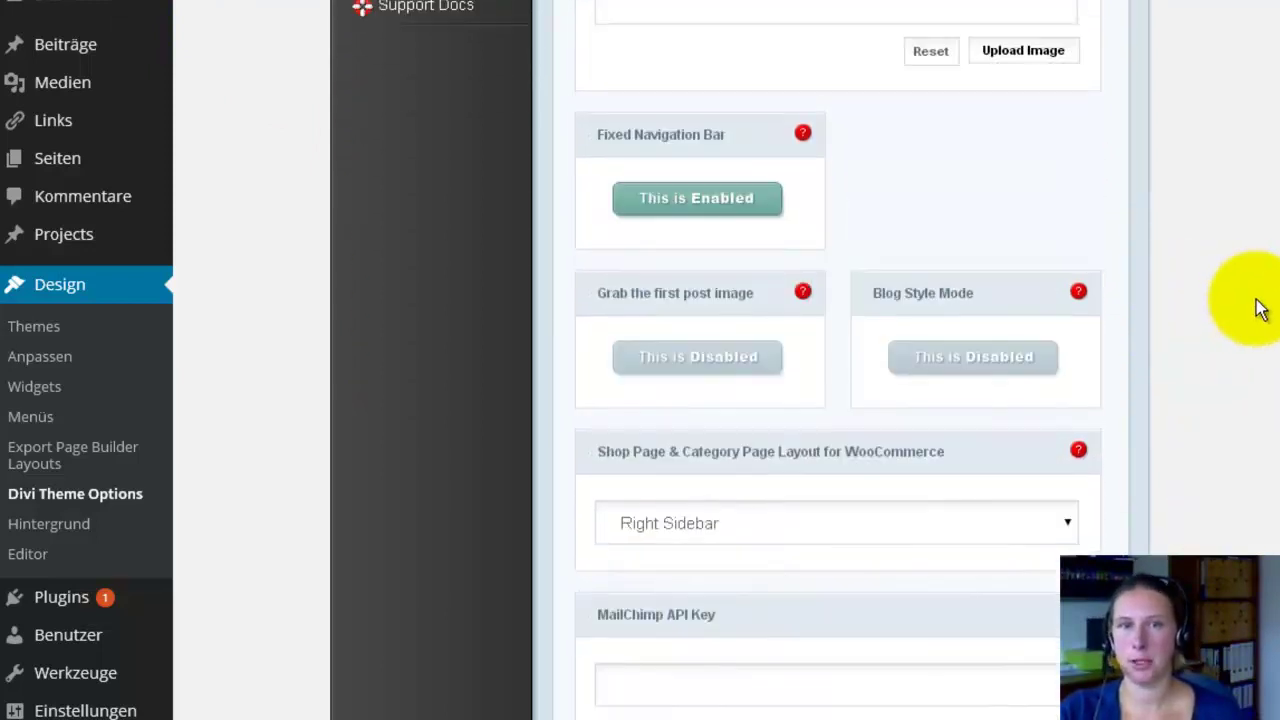
pyautogui.click(704, 234)
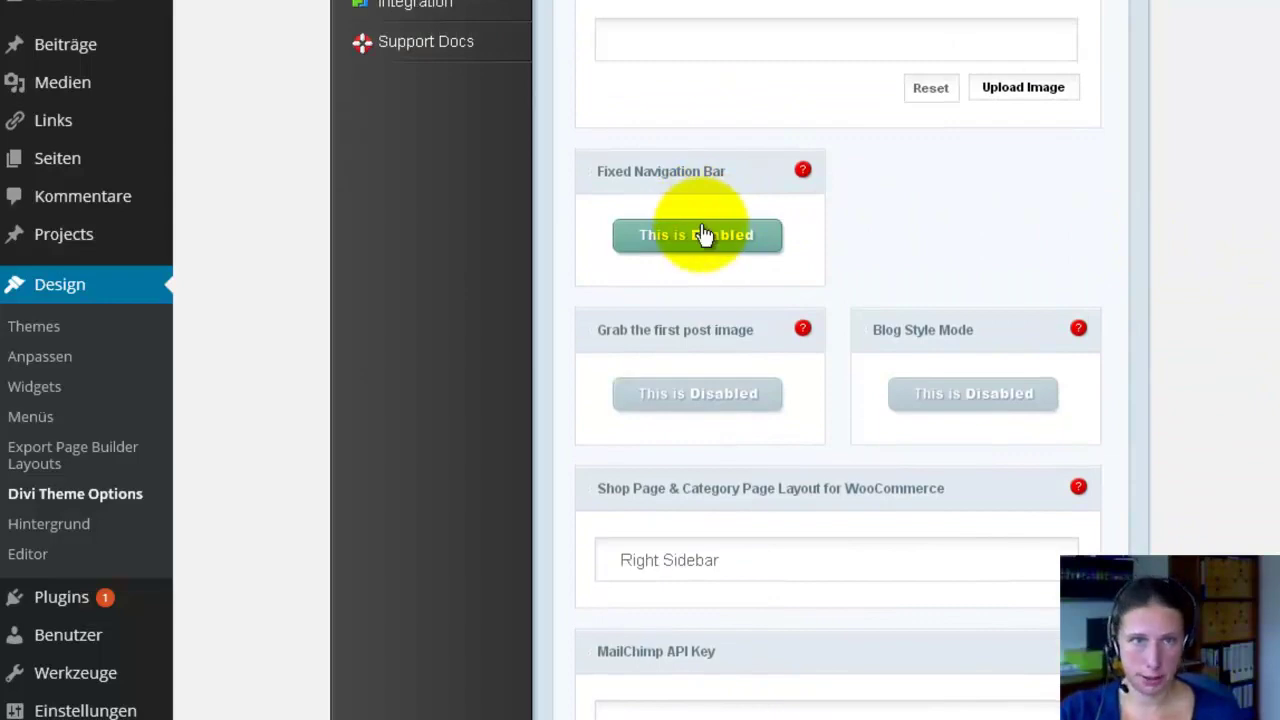
pyautogui.click(704, 234)
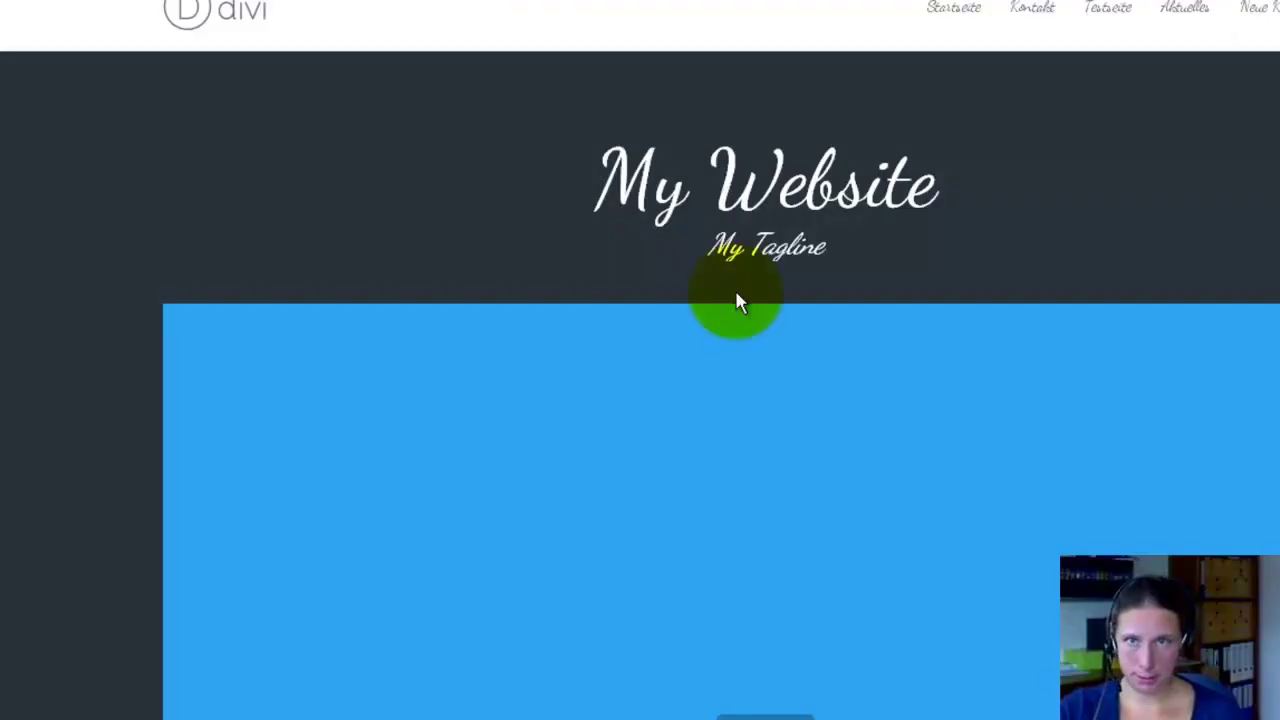
# - Check how the header behaves while scrolling the page preview, and disable the Fixed Navigation Bar in the theme options
pyautogui.scroll(-5, 737, 300)
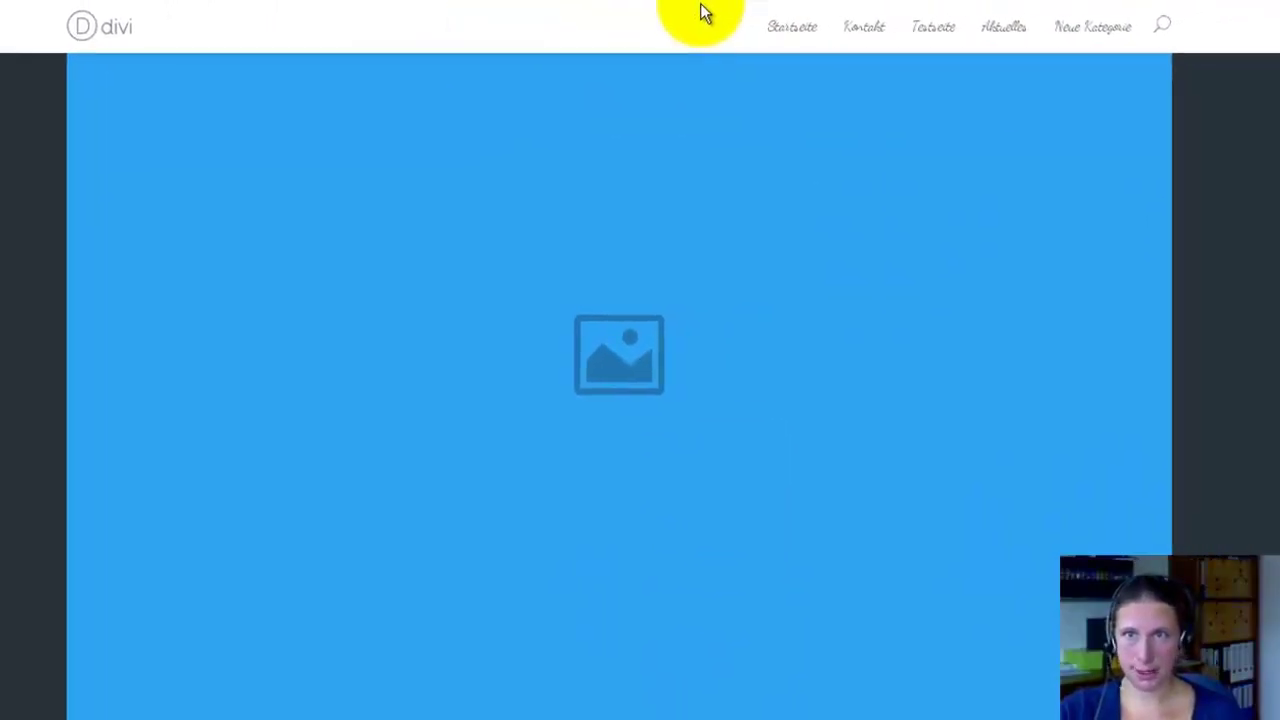
pyautogui.scroll(1, 1175, 280)
pyautogui.scroll(3, 1070, 279)
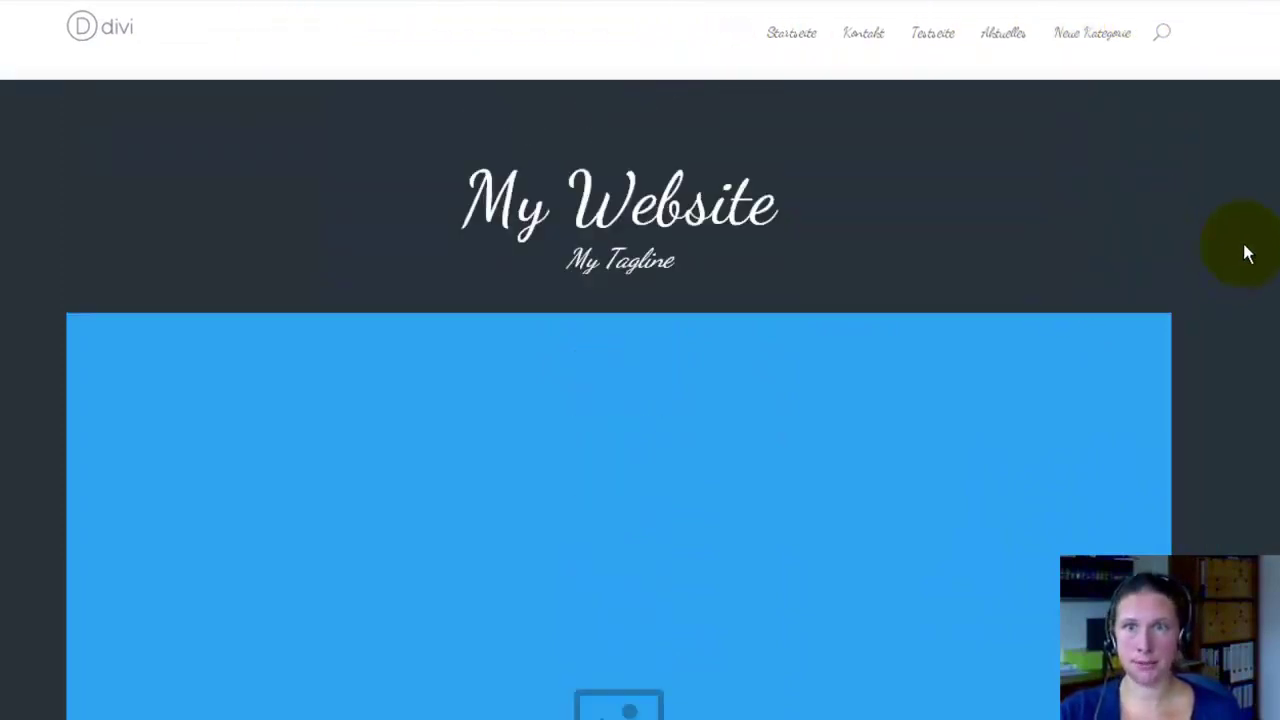
pyautogui.scroll(-1, 1133, 266)
pyautogui.scroll(-6, 1150, 272)
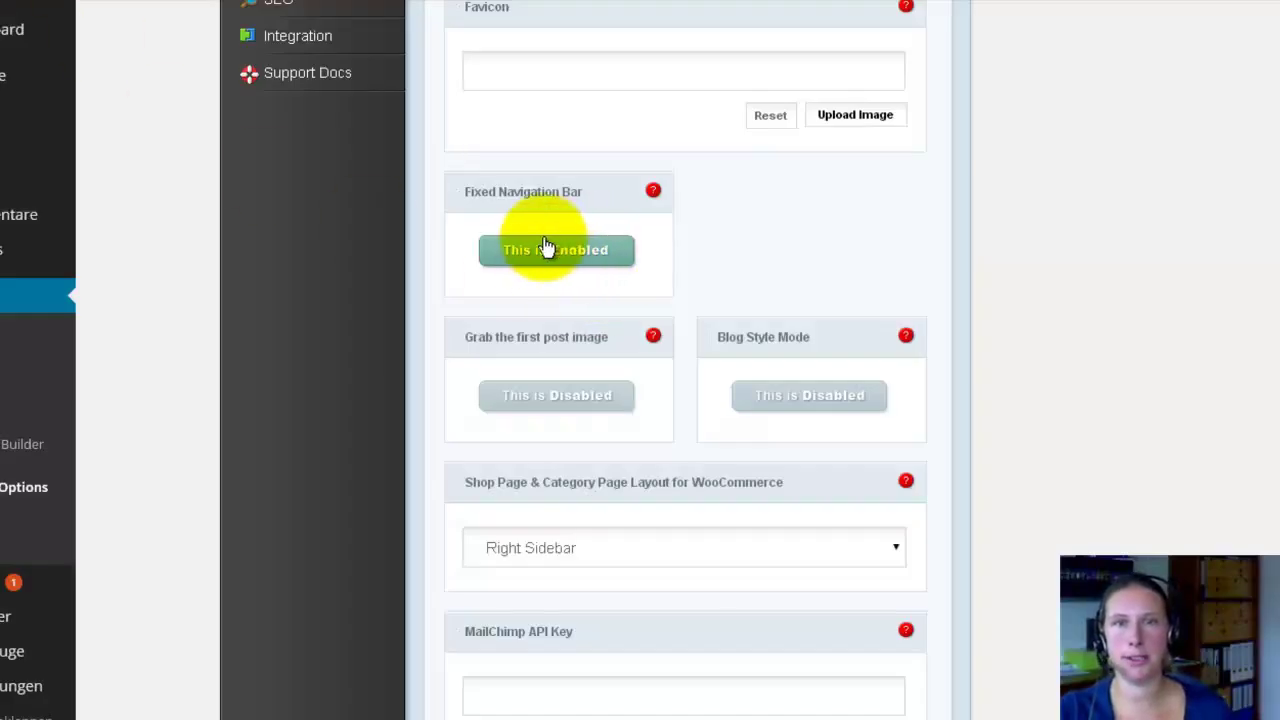
pyautogui.click(541, 266)
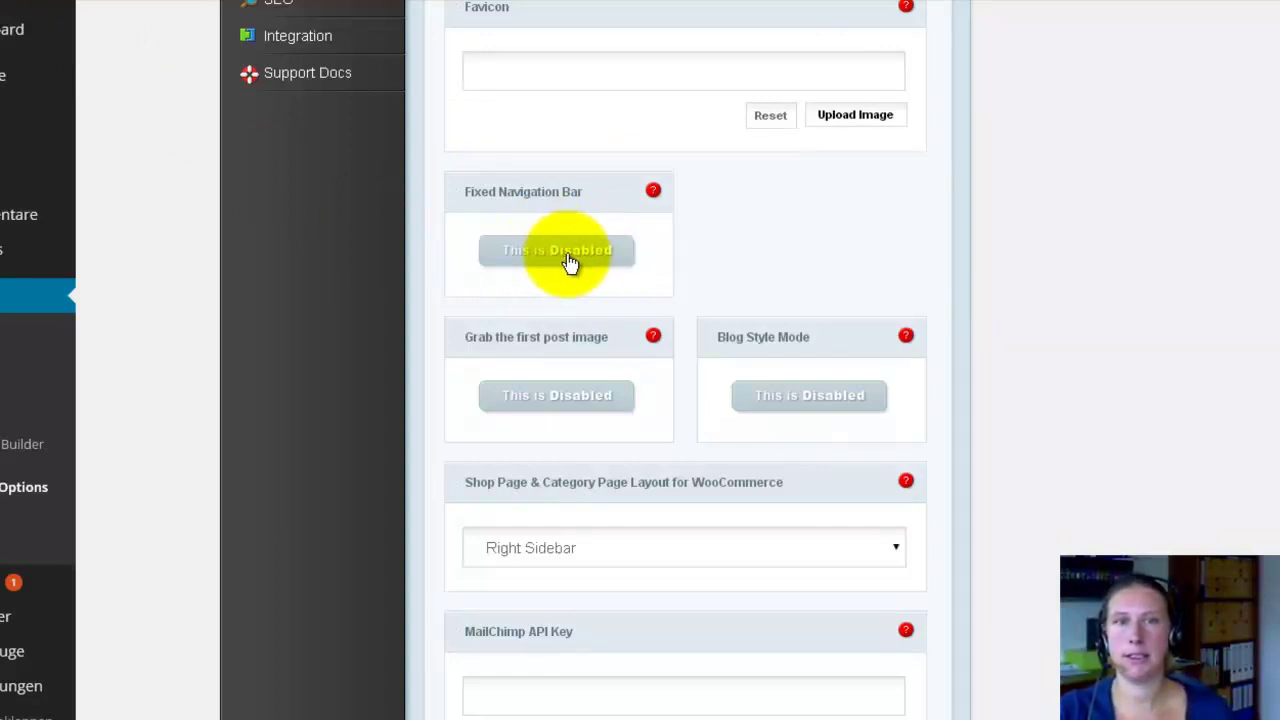
# - Save the general theme options with the Fixed Navigation Bar disabled
pyautogui.scroll(-2, 1028, 290)
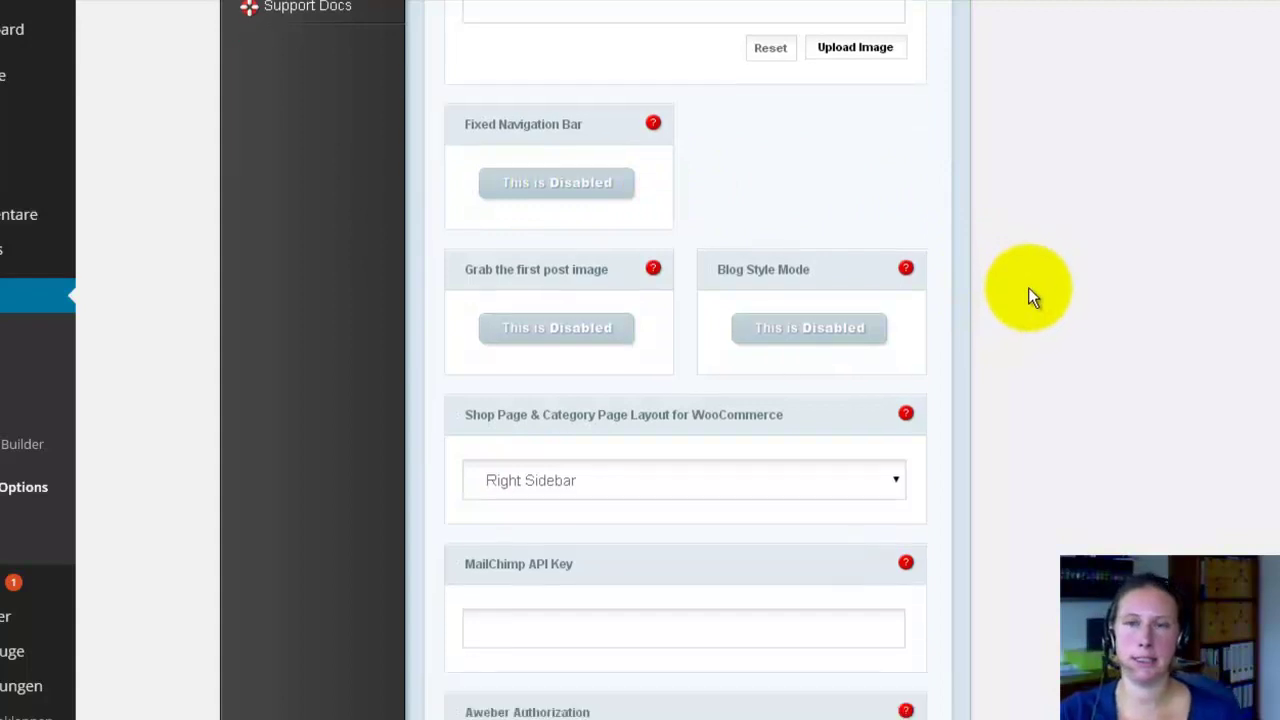
pyautogui.scroll(-10, 1024, 319)
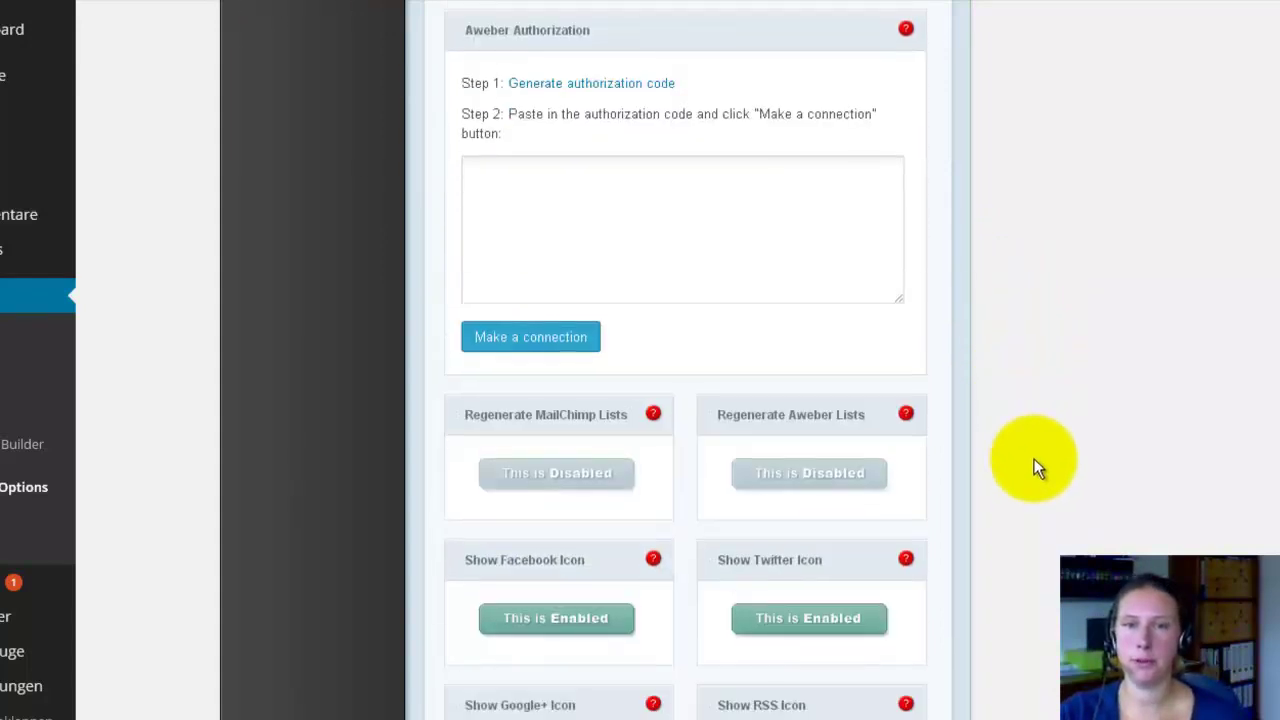
pyautogui.scroll(-16, 1039, 518)
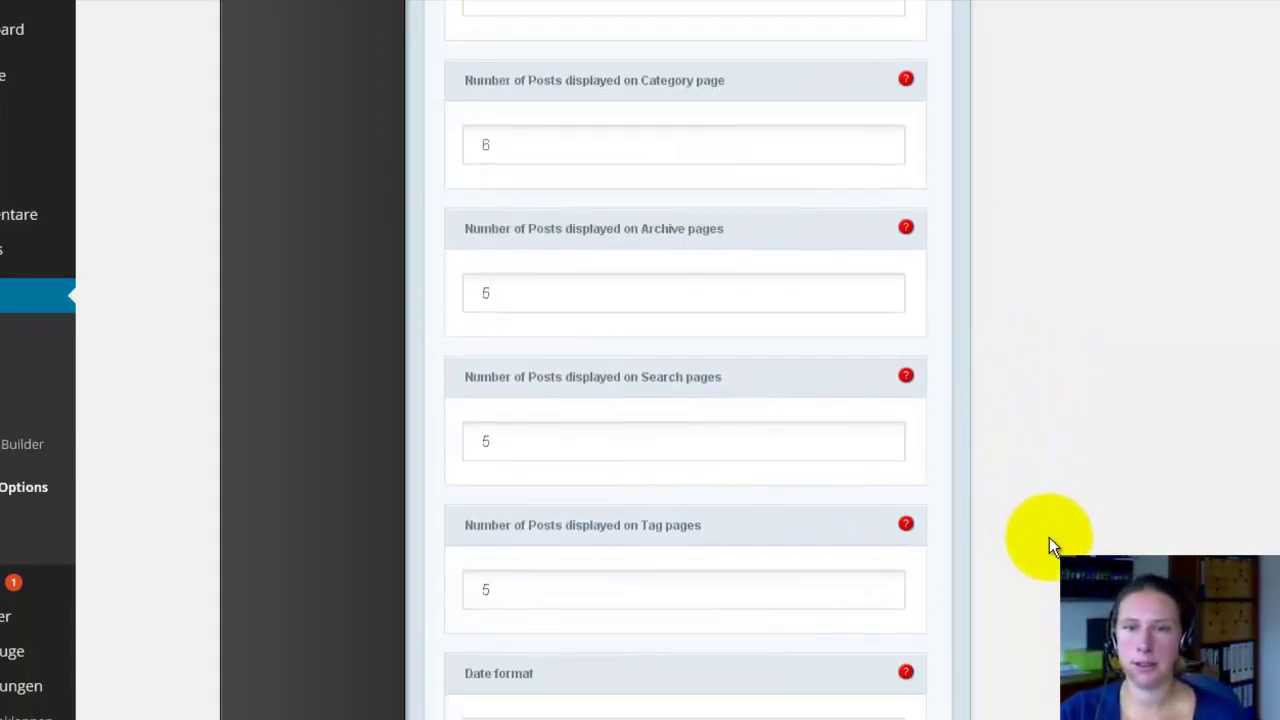
pyautogui.scroll(-7, 1051, 539)
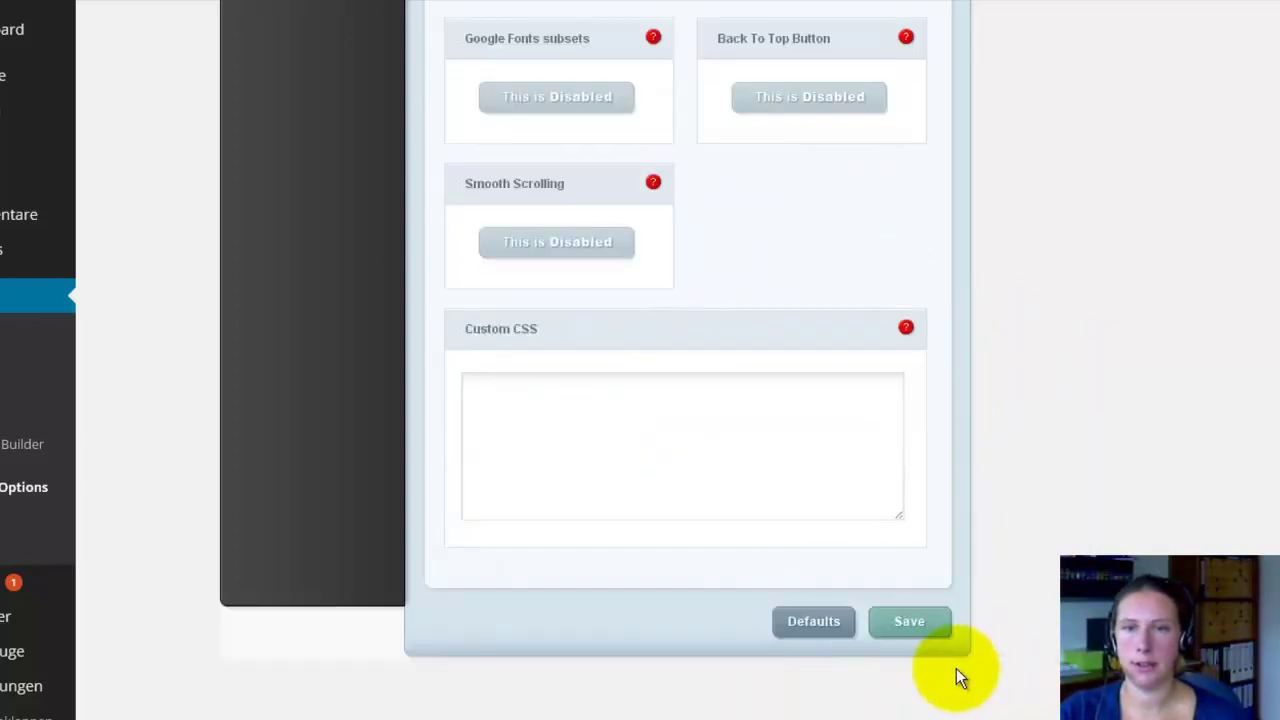
pyautogui.click(910, 627)
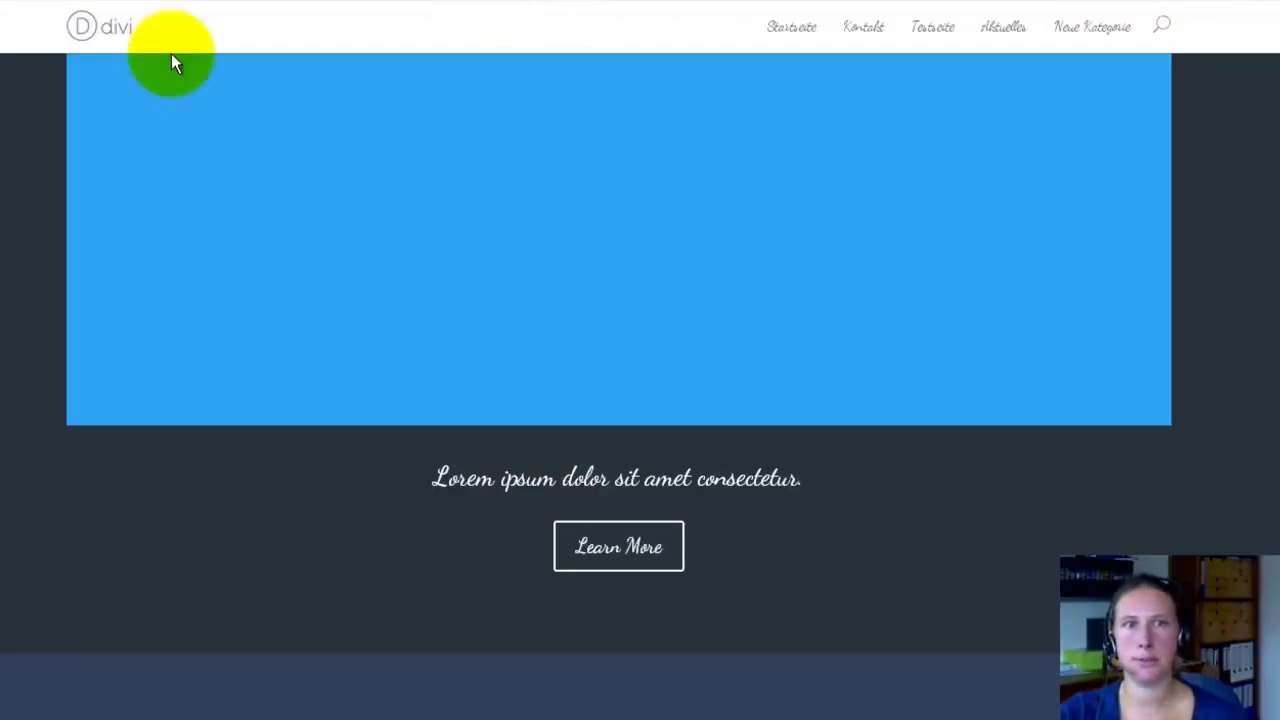
# - Reload the website preview, check how the header behaves while scrolling, and return to the theme options
pyautogui.click(172, 57)
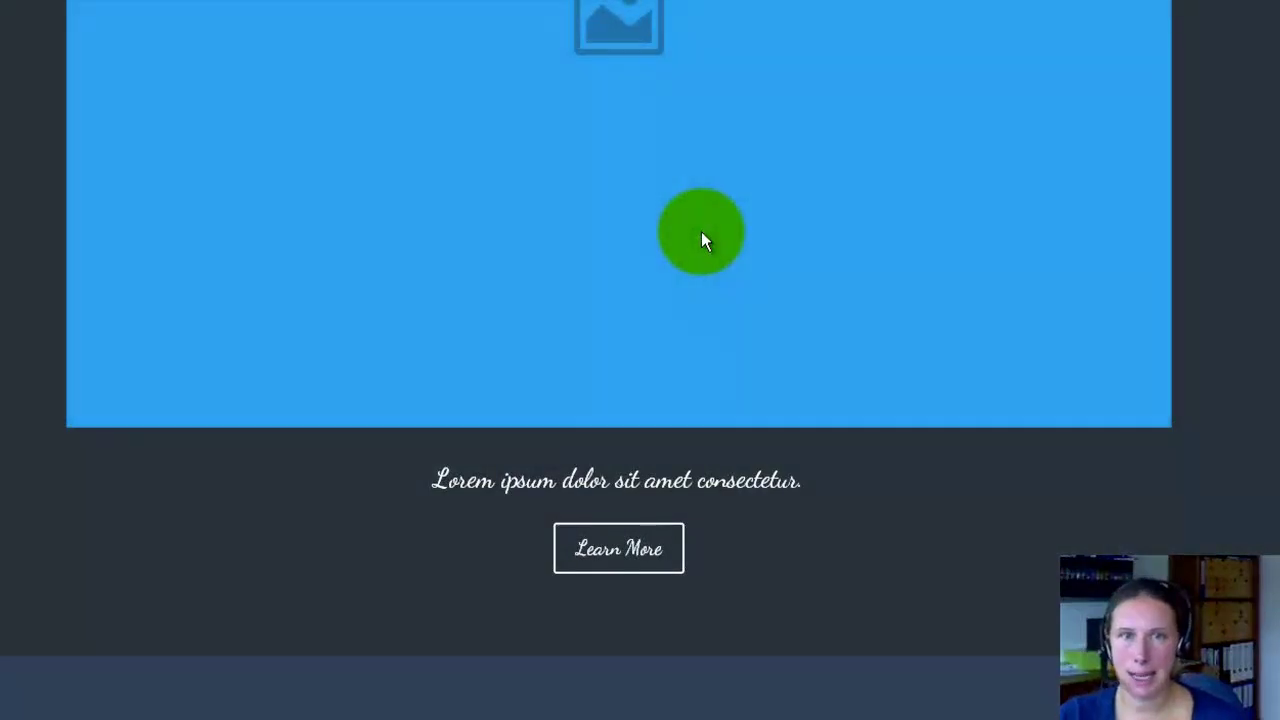
pyautogui.scroll(2, 1257, 403)
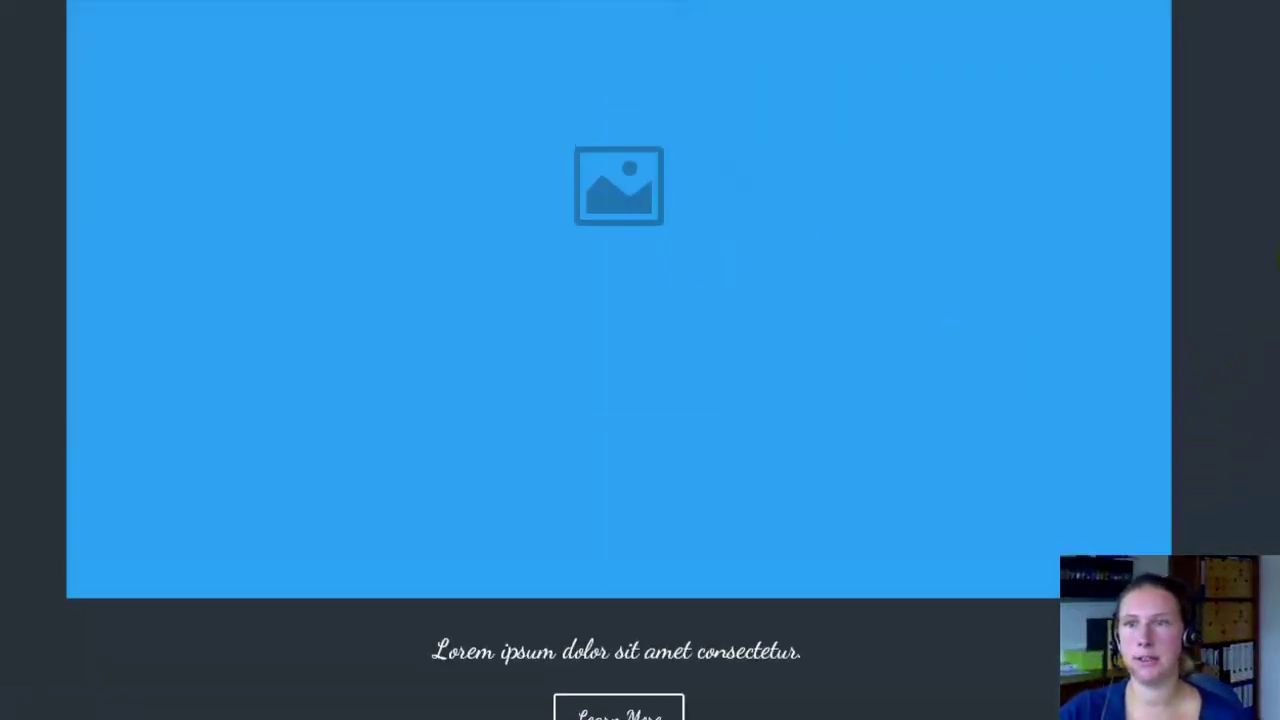
pyautogui.scroll(3, 640, 360)
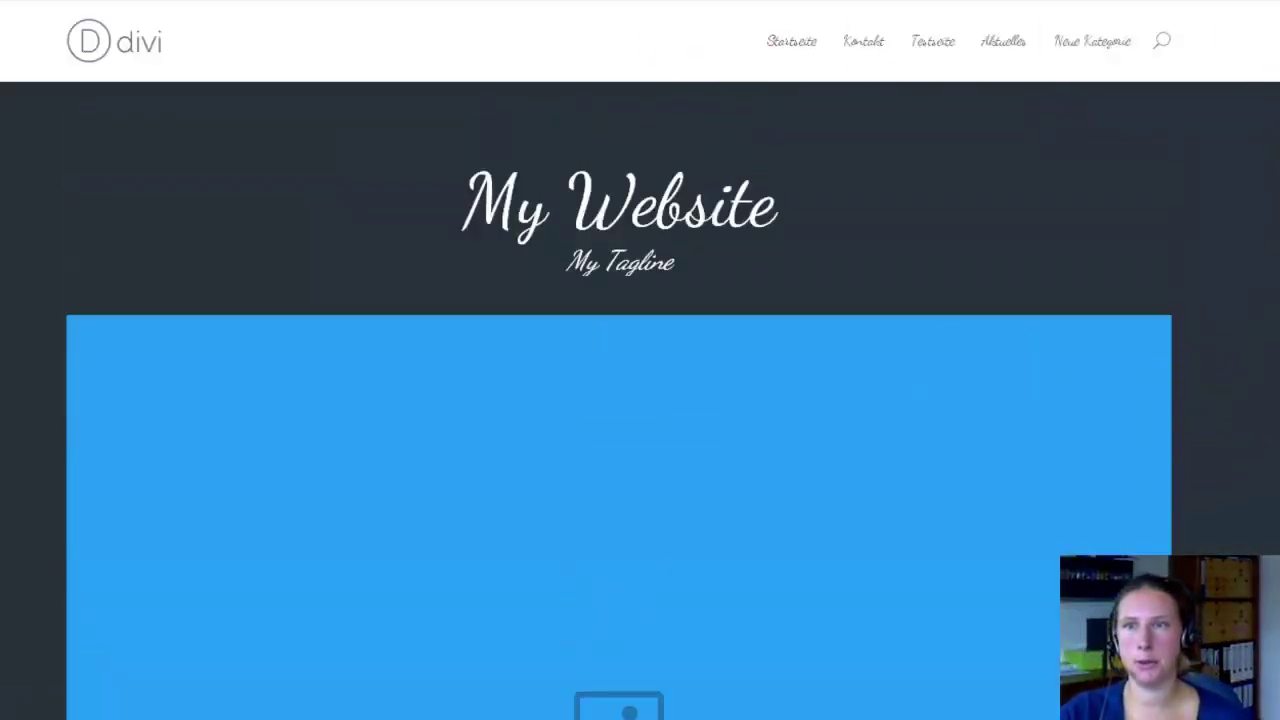
pyautogui.scroll(-5, 640, 360)
pyautogui.scroll(5, 640, 360)
pyautogui.click(1123, 314)
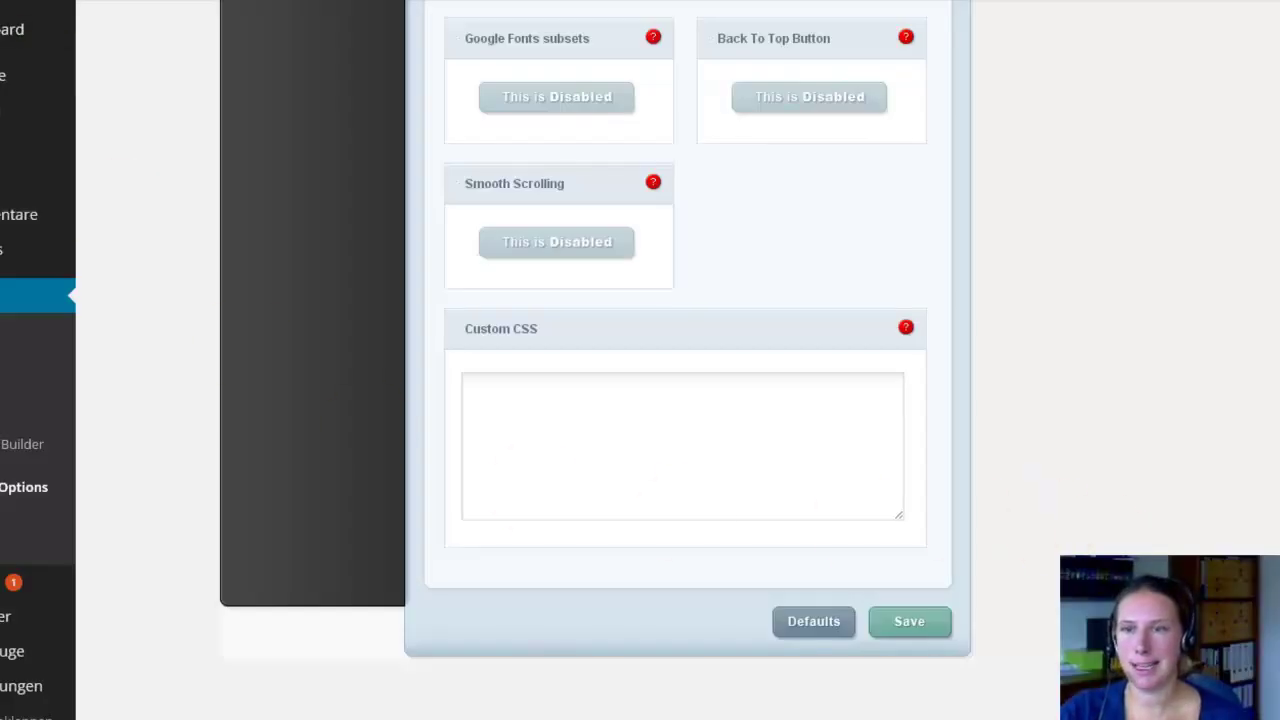
# - Review the general settings from the Custom CSS area back up to the logo, favicon and navigation bar options
pyautogui.scroll(15, 685, 360)
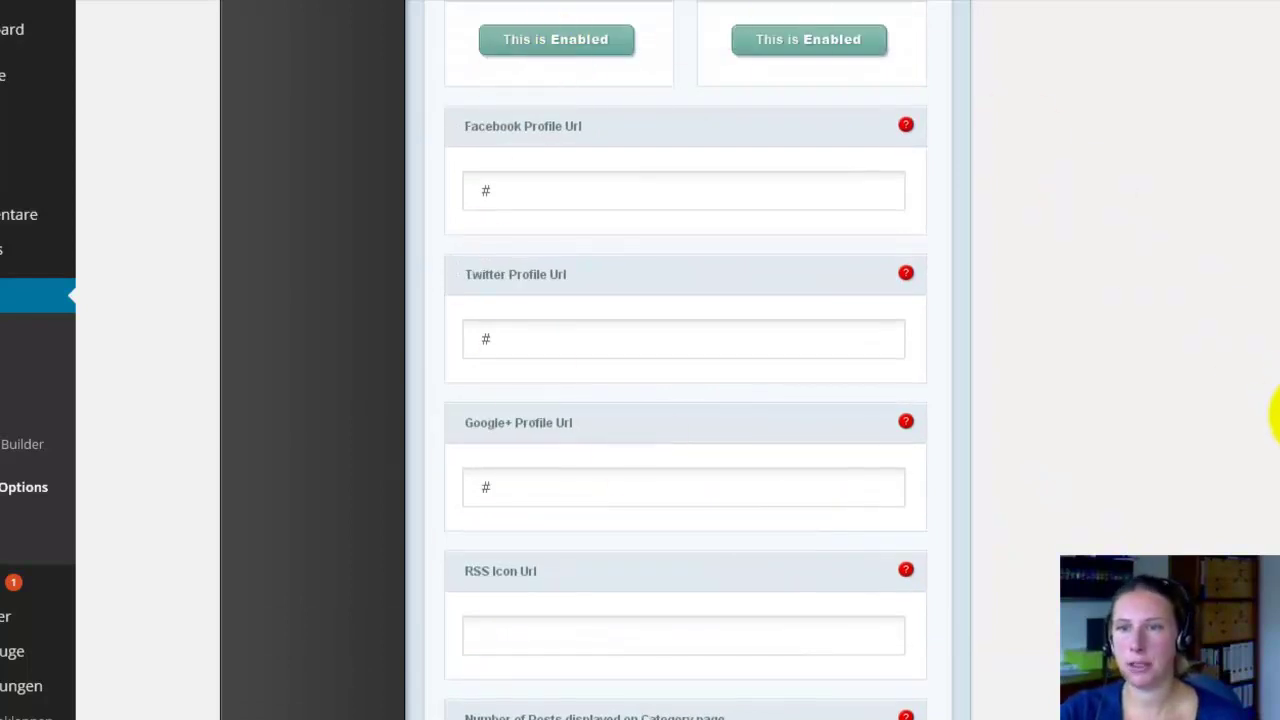
pyautogui.scroll(8, 685, 360)
pyautogui.scroll(6, 685, 360)
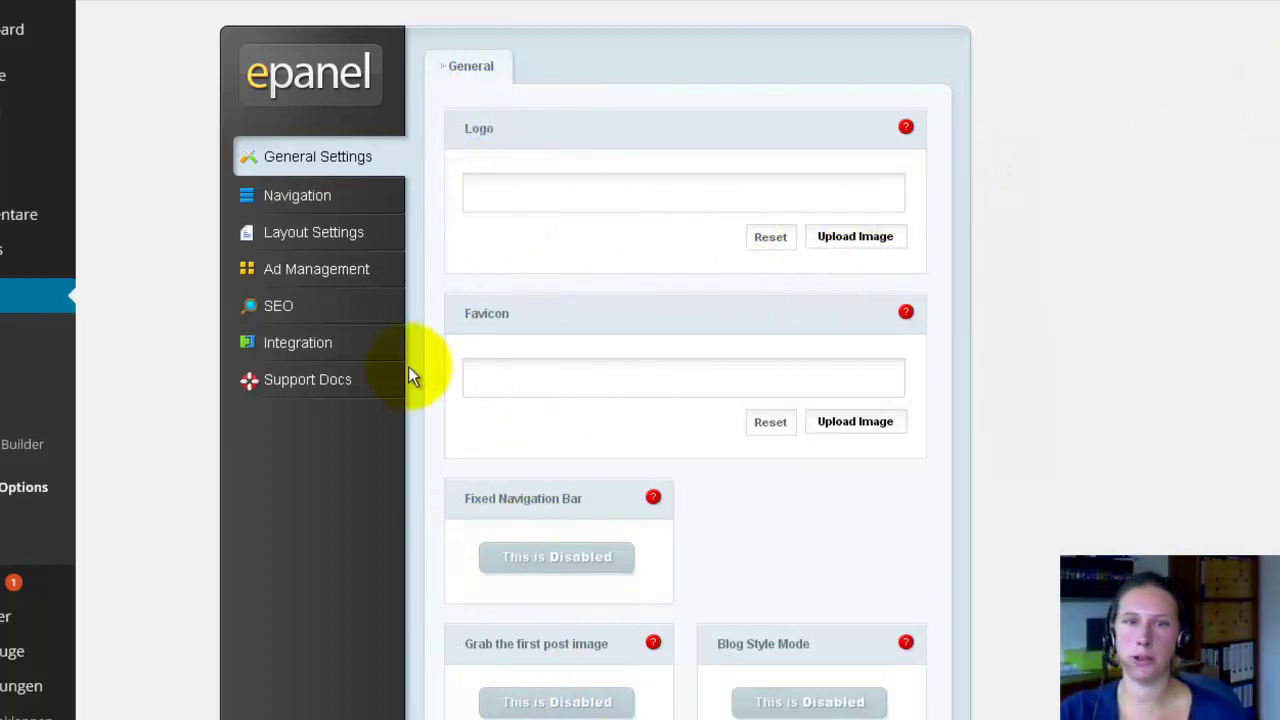
pyautogui.scroll(-1, 1100, 530)
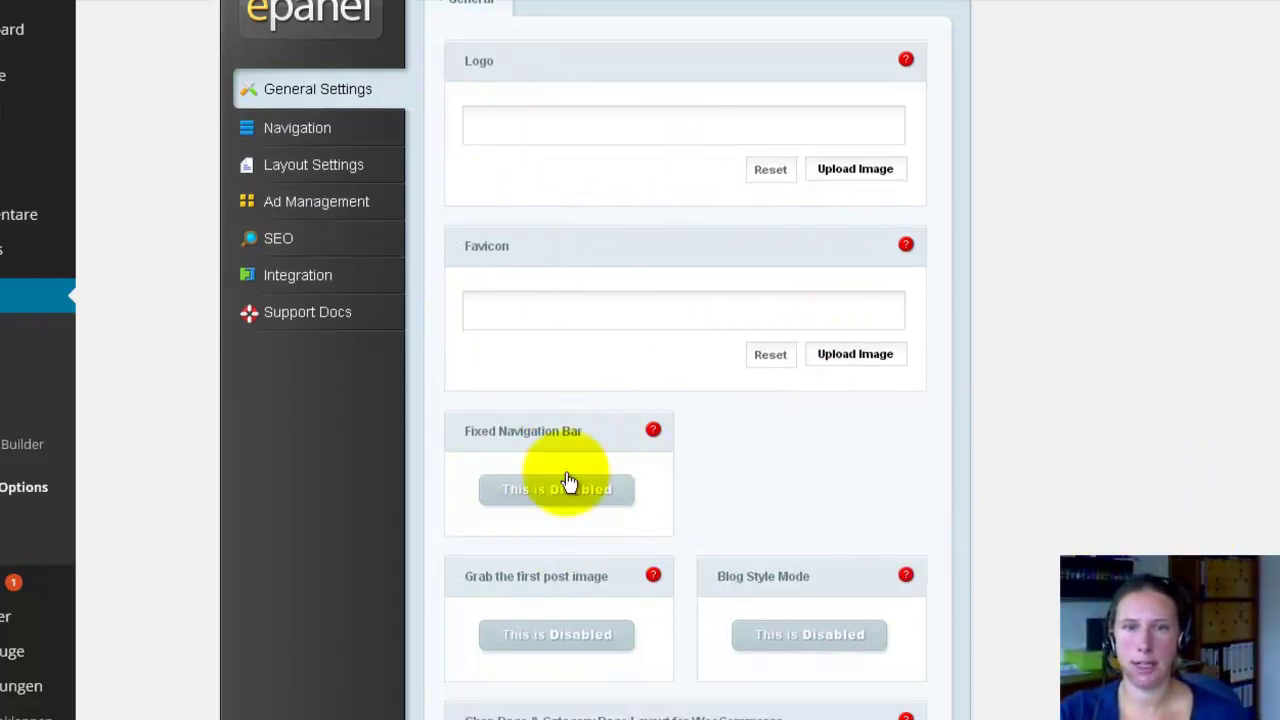
pyautogui.scroll(-1, 1181, 553)
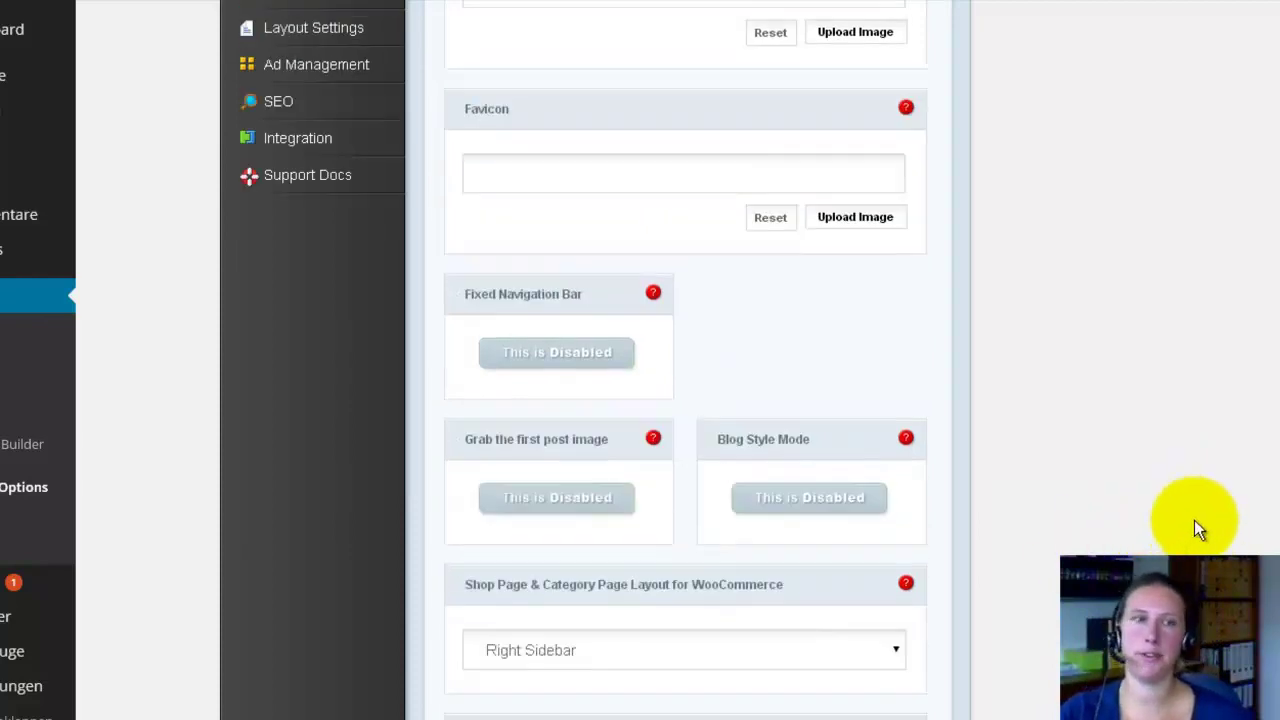
pyautogui.scroll(3, 1194, 523)
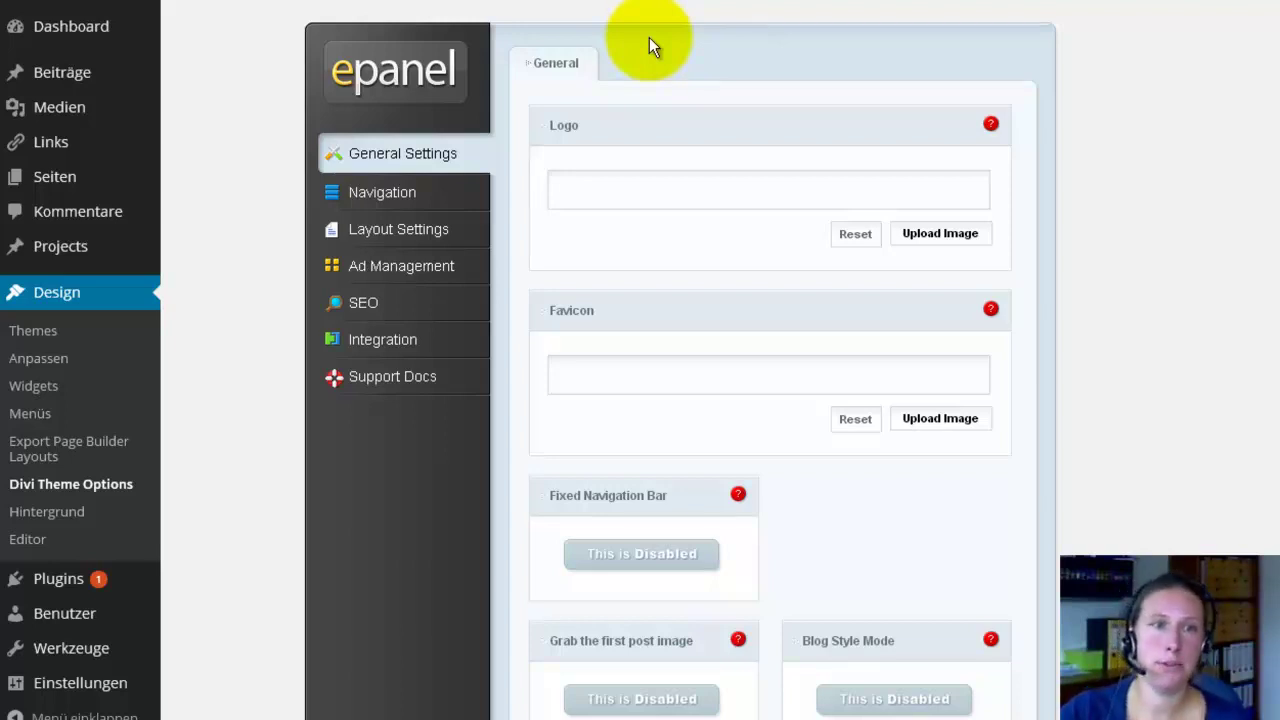
# - Create a new page using the Page Builder and duplicate the empty row in its section
pyautogui.moveTo(86, 180)
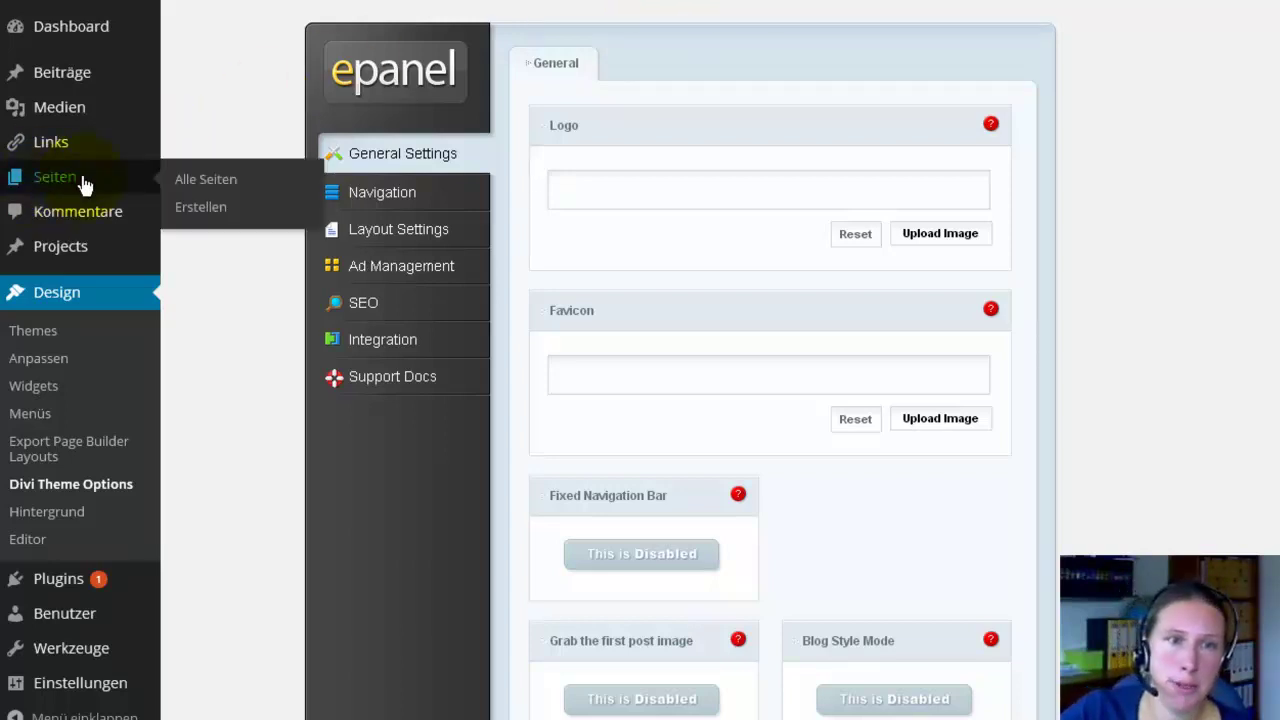
pyautogui.click(218, 206)
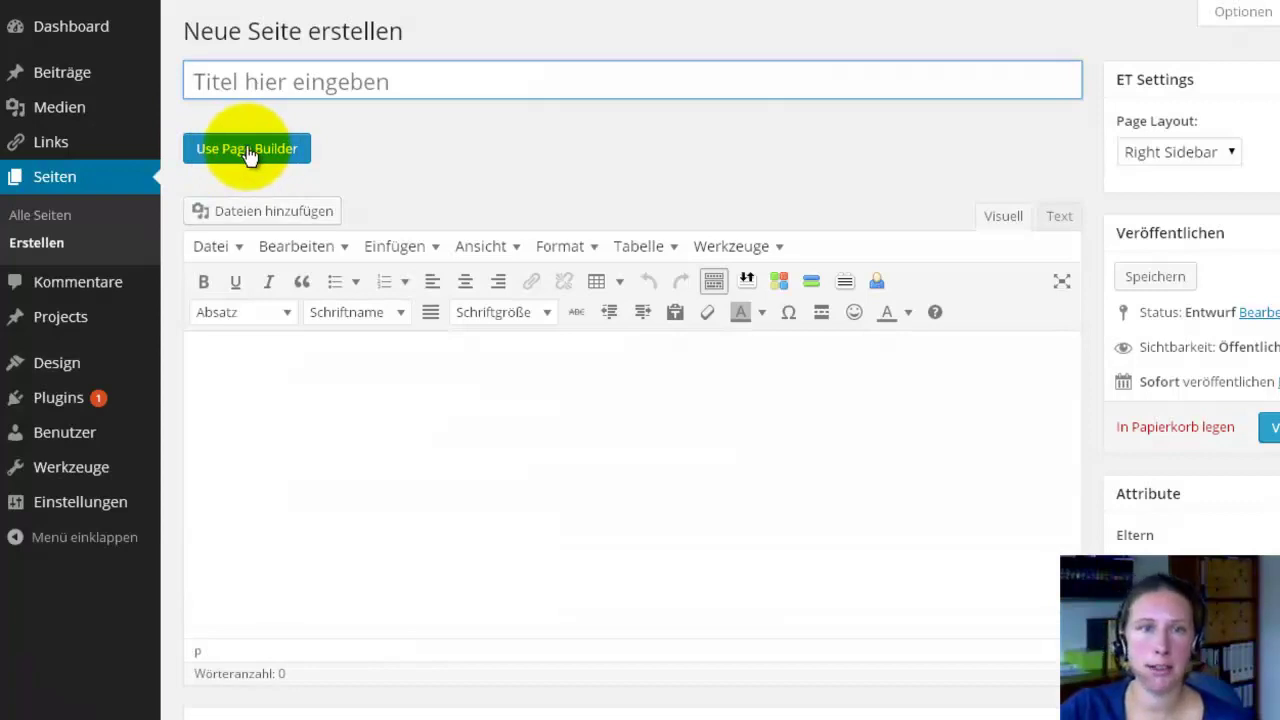
pyautogui.click(249, 152)
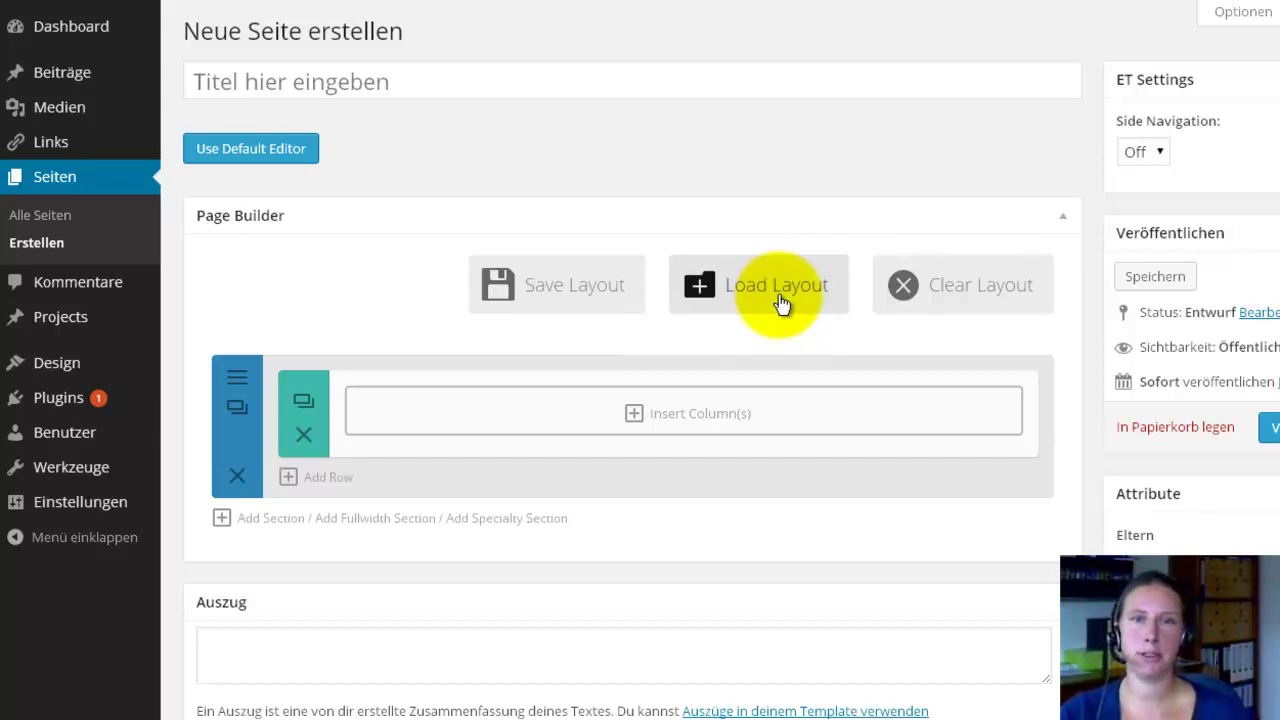
pyautogui.click(303, 404)
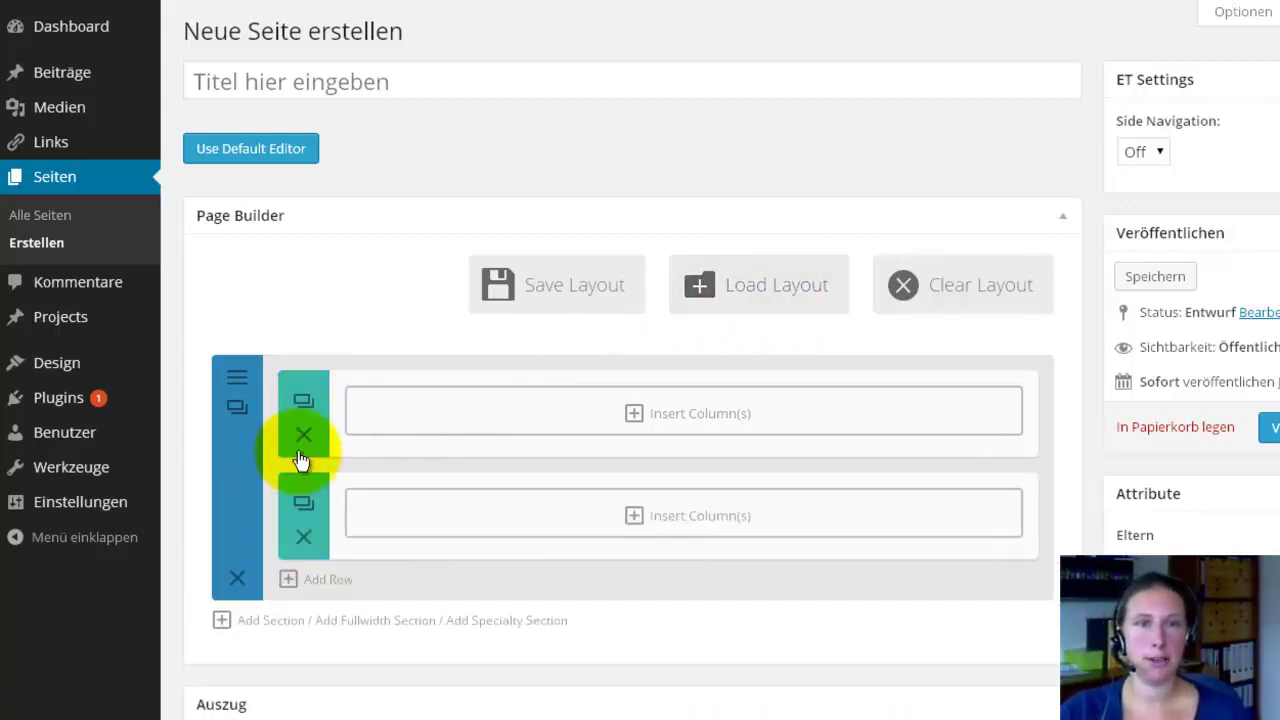